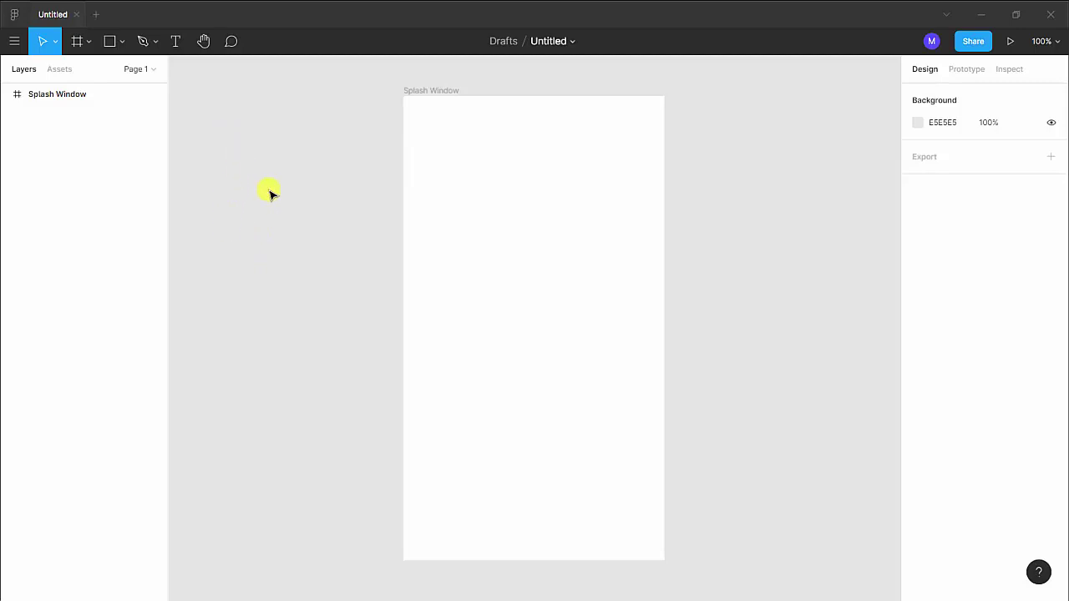
Draw a small grey rectangle near Splash Window's top-left and a larger one below it
left_click(109, 44)
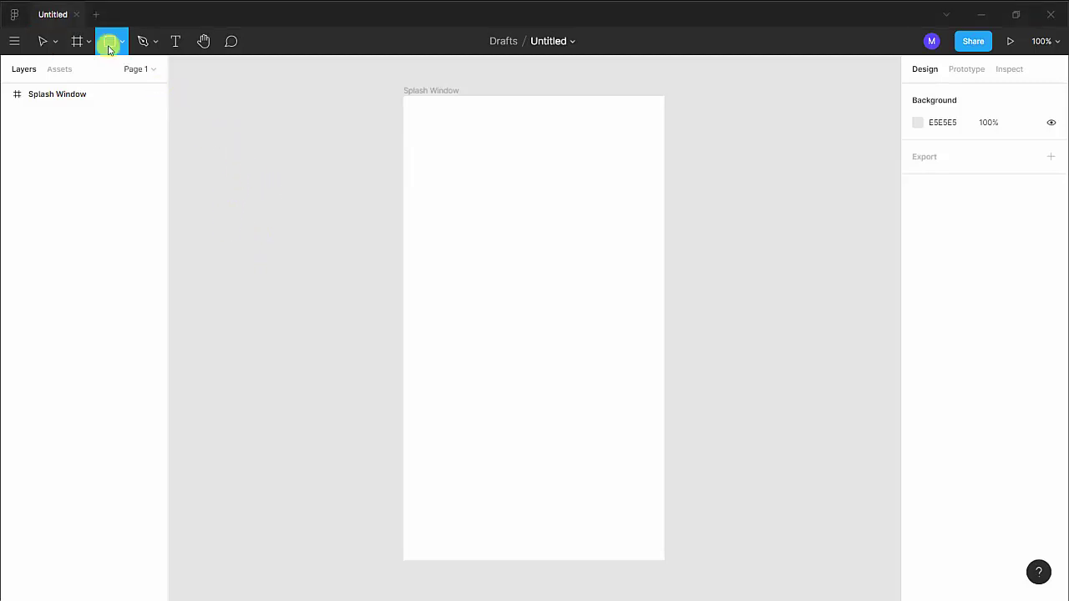
left_click(116, 43)
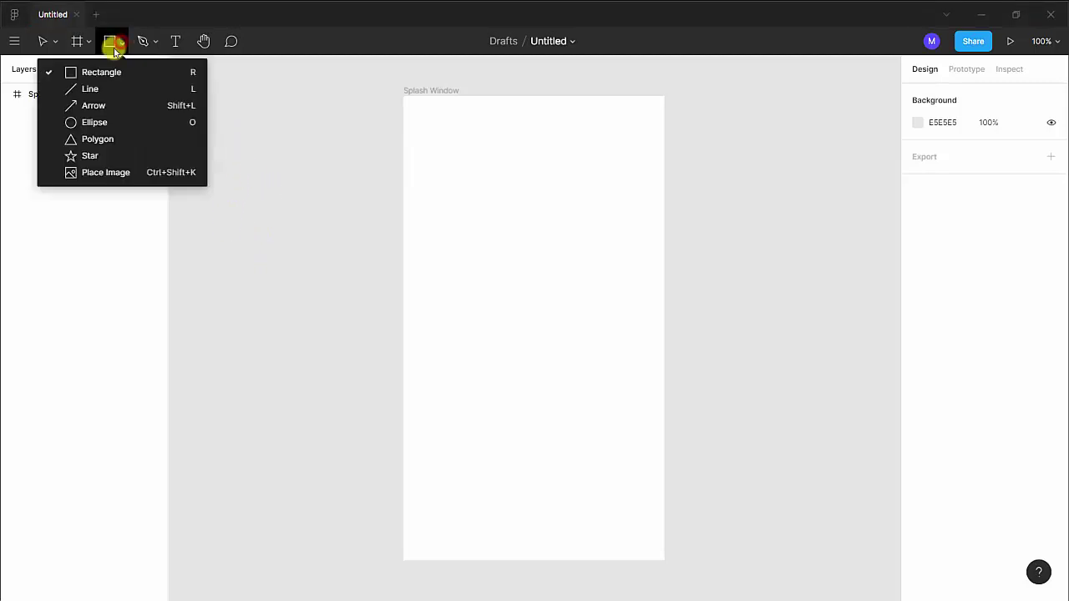
left_click(94, 75)
left_click_drag(439, 181, 510, 245)
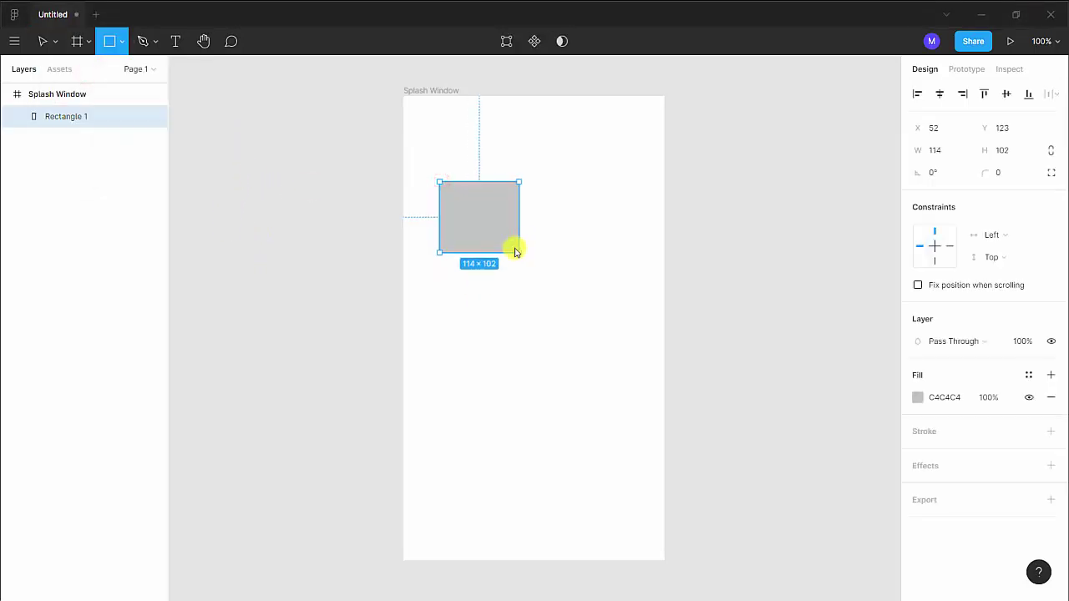
left_click(123, 42)
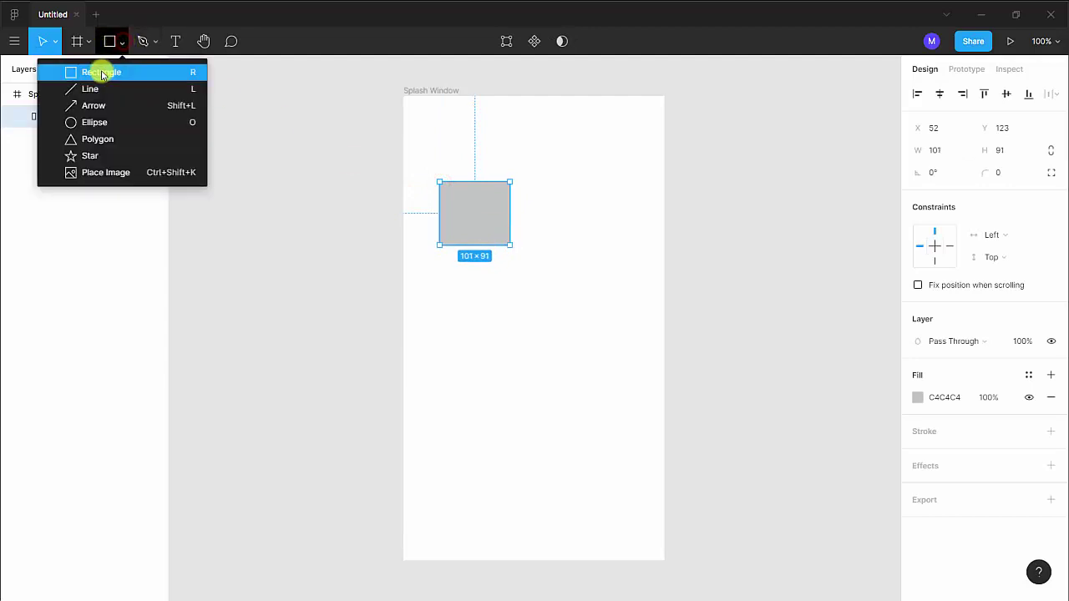
left_click(101, 71)
left_click_drag(502, 286, 592, 363)
Move the second rectangle up and right, and nudge the first slightly up-left
left_click_drag(543, 334, 582, 301)
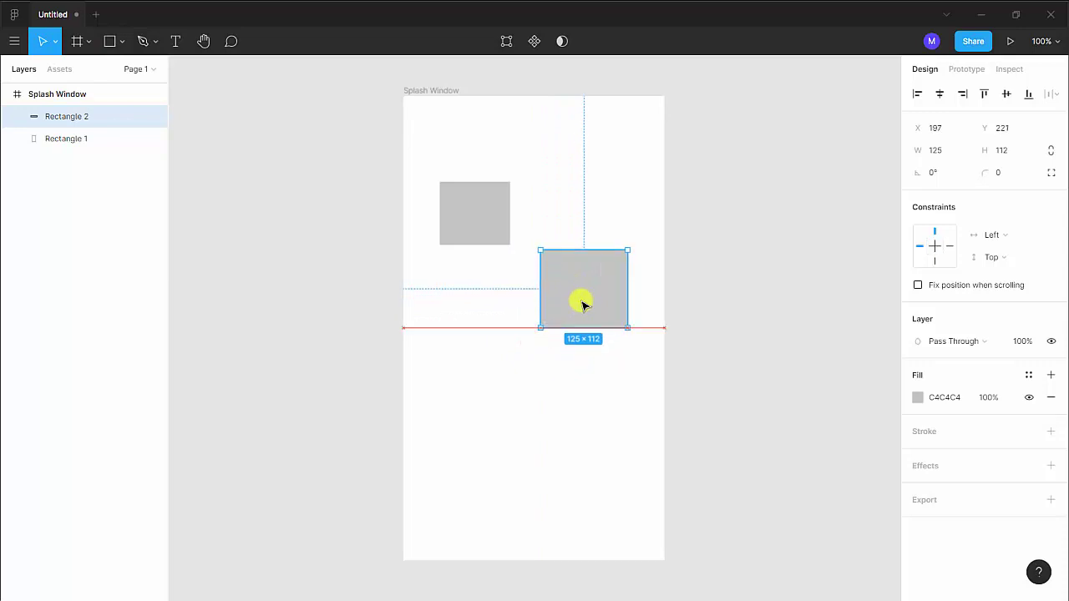
left_click(465, 219)
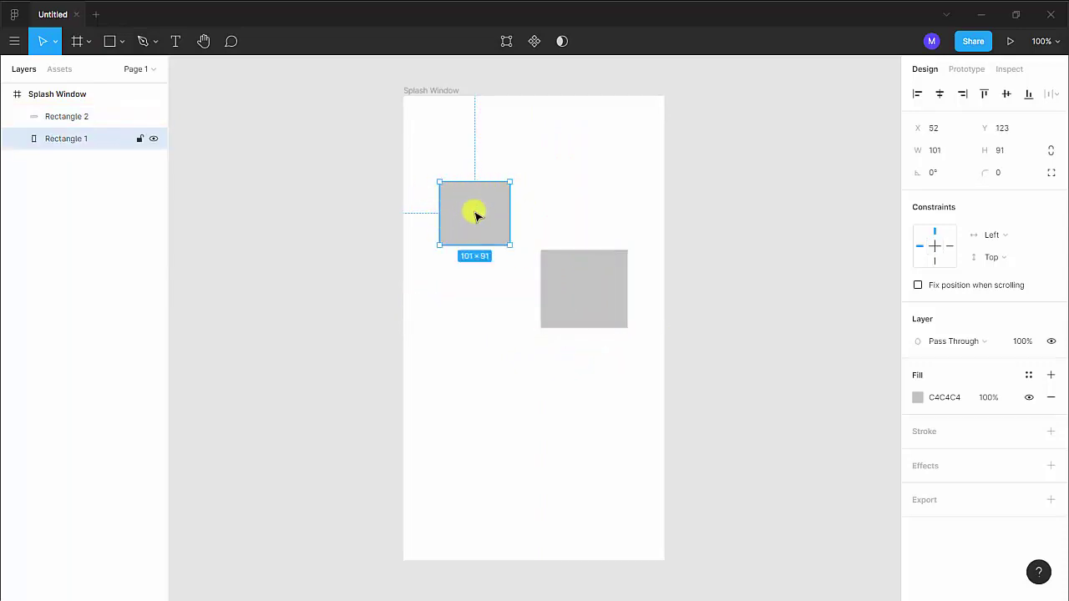
left_click_drag(475, 217, 473, 210)
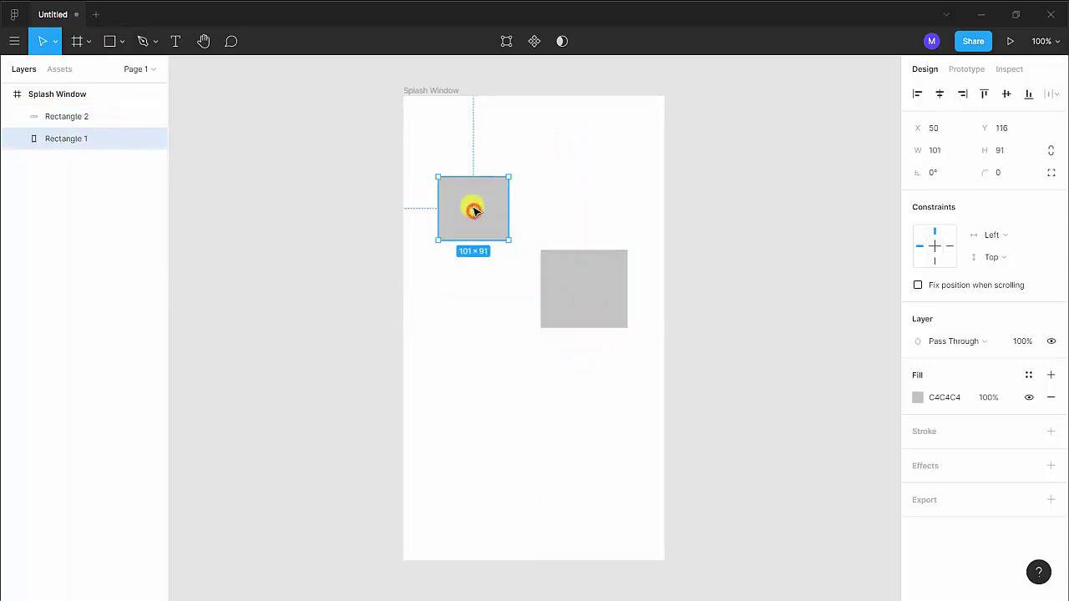
Fill Rectangle 1 with red ED1616 and give it a black 000000 stroke of weight 3
left_click(917, 398)
left_click_drag(875, 378, 886, 264)
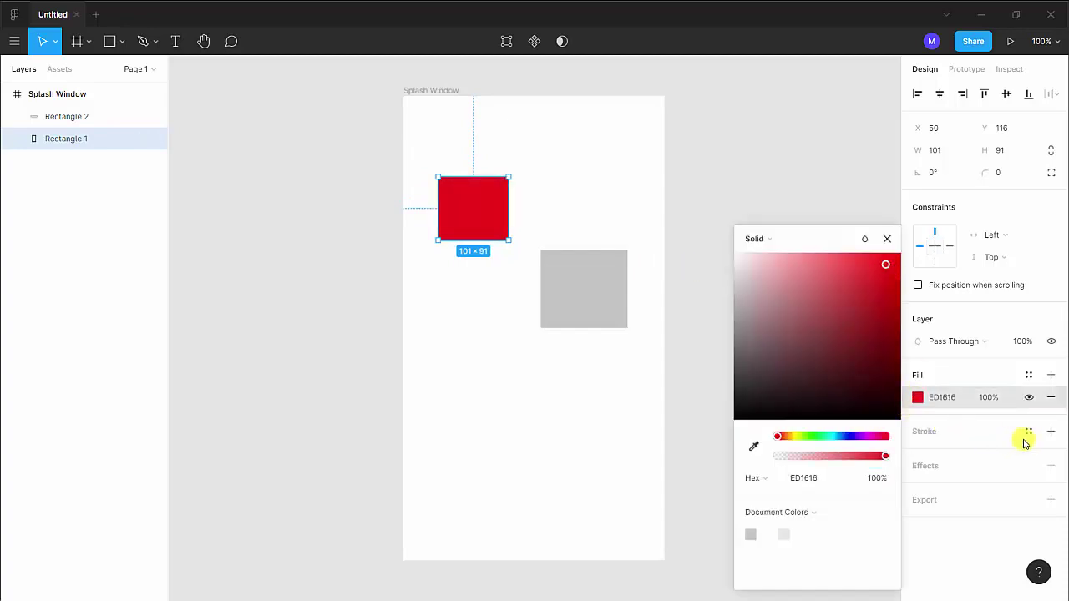
left_click(1050, 432)
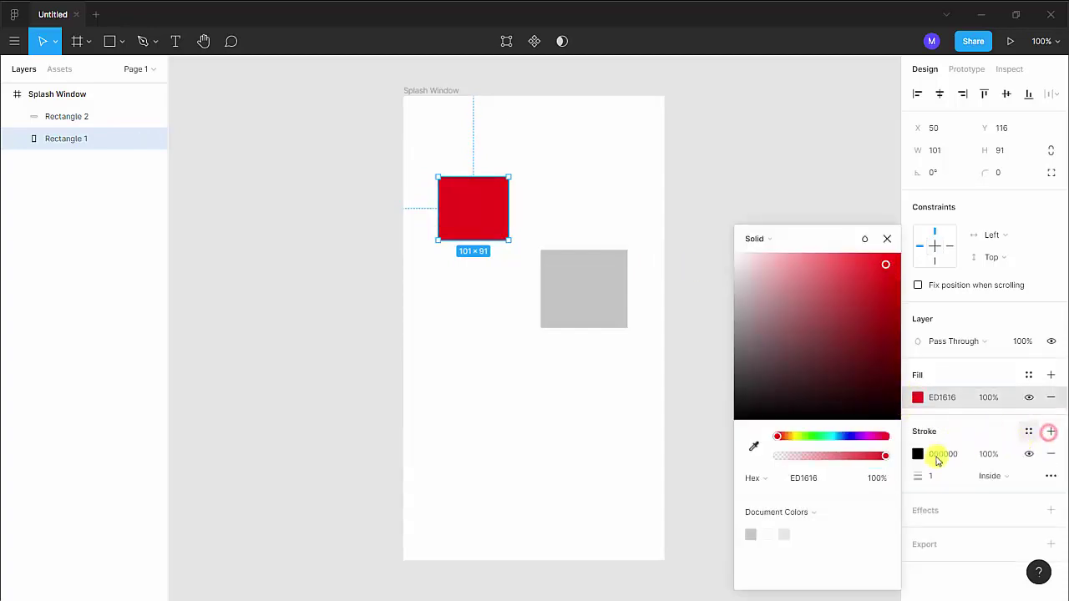
left_click(936, 475)
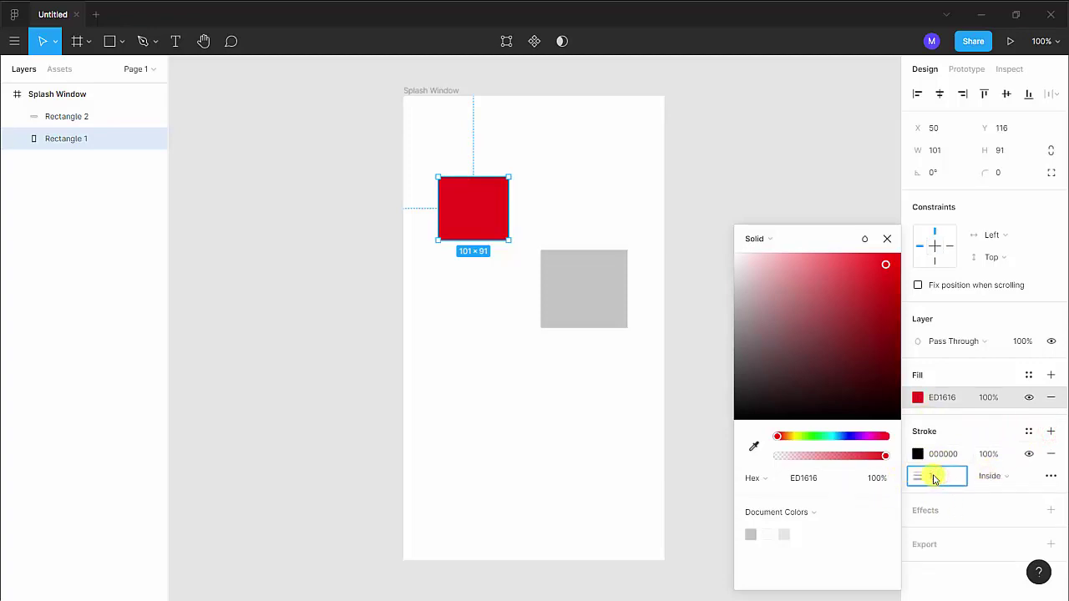
type("3")
left_click(775, 185)
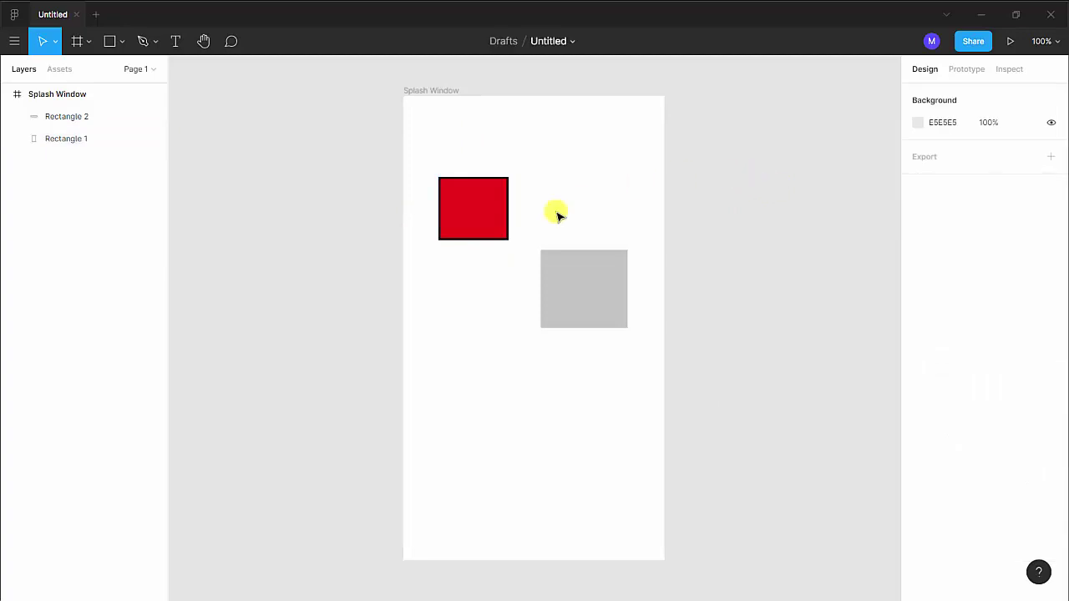
Delete the grey rectangle and nudge the red square slightly up
left_click(585, 281)
key("Delete")
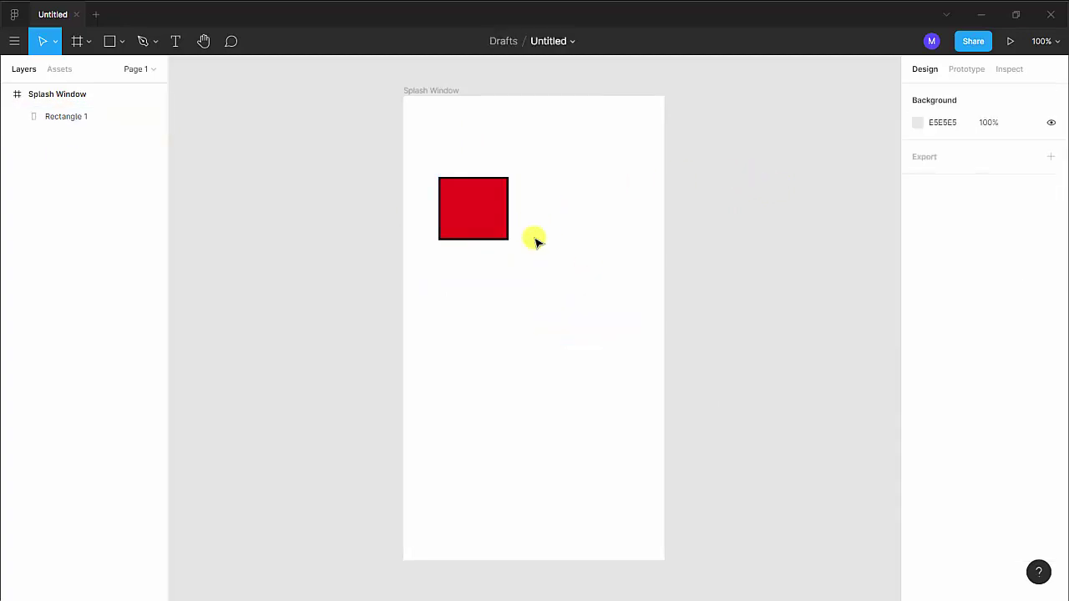
left_click_drag(465, 208, 466, 201)
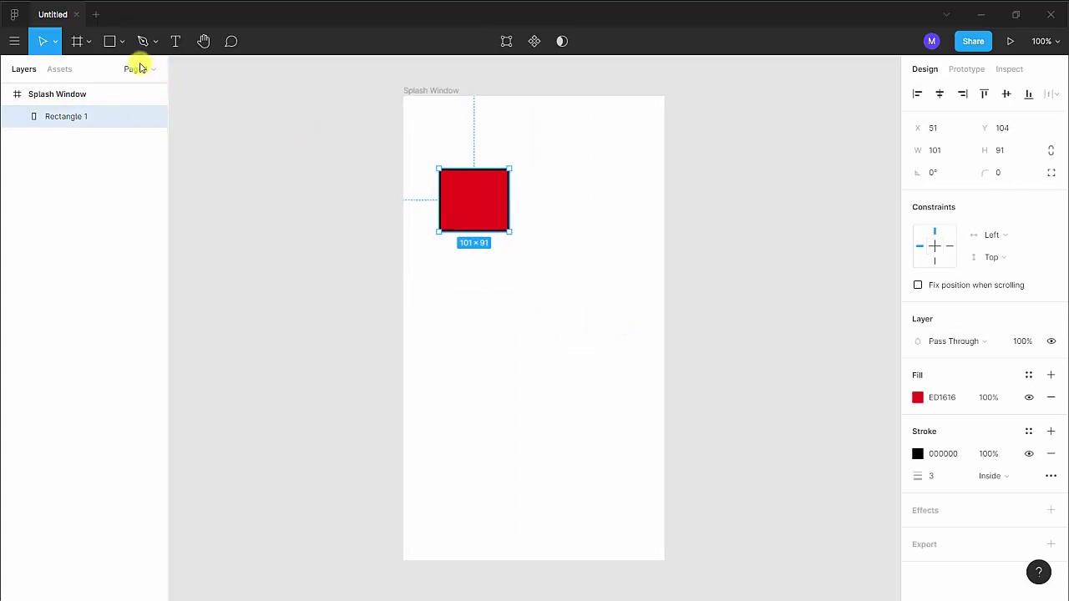
Draw a new 128×97 grey rectangle below and right of the red square, at X 179, Y 279
left_click(111, 41)
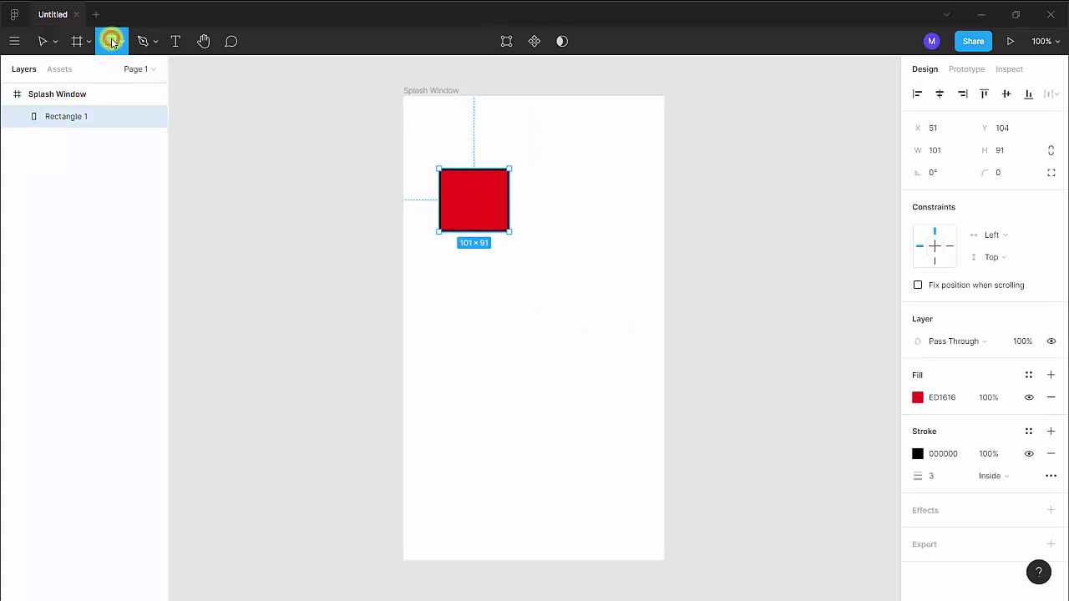
left_click_drag(498, 315, 589, 384)
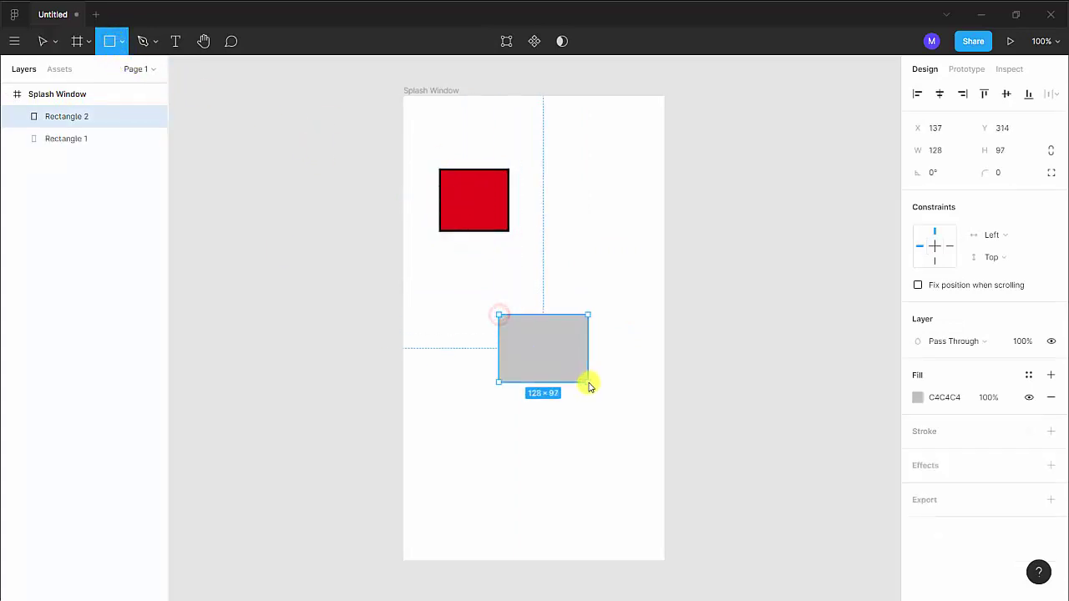
left_click_drag(529, 351, 556, 330)
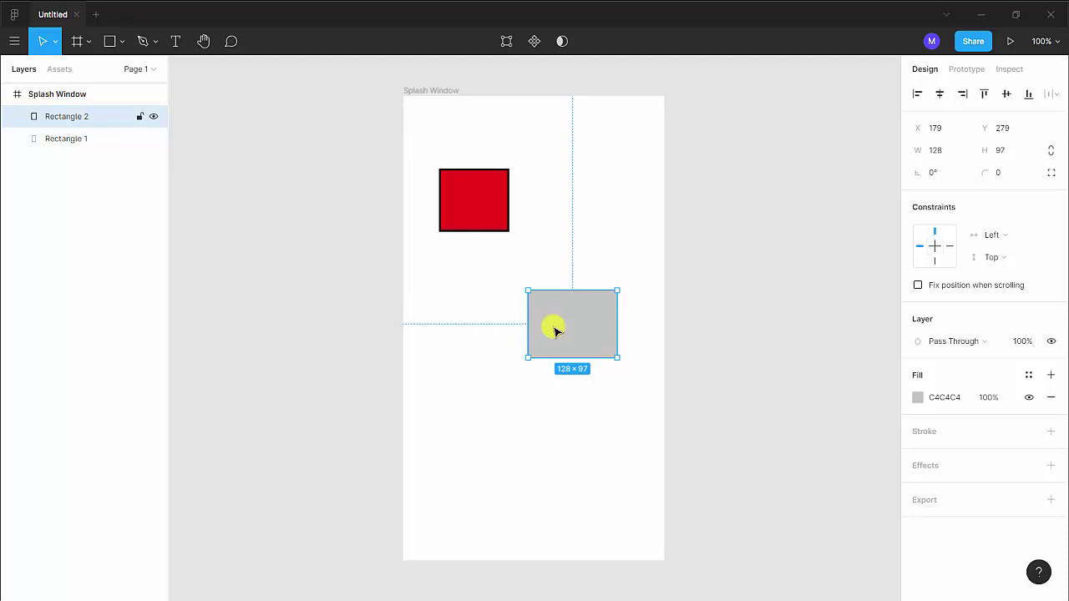
left_click(487, 194)
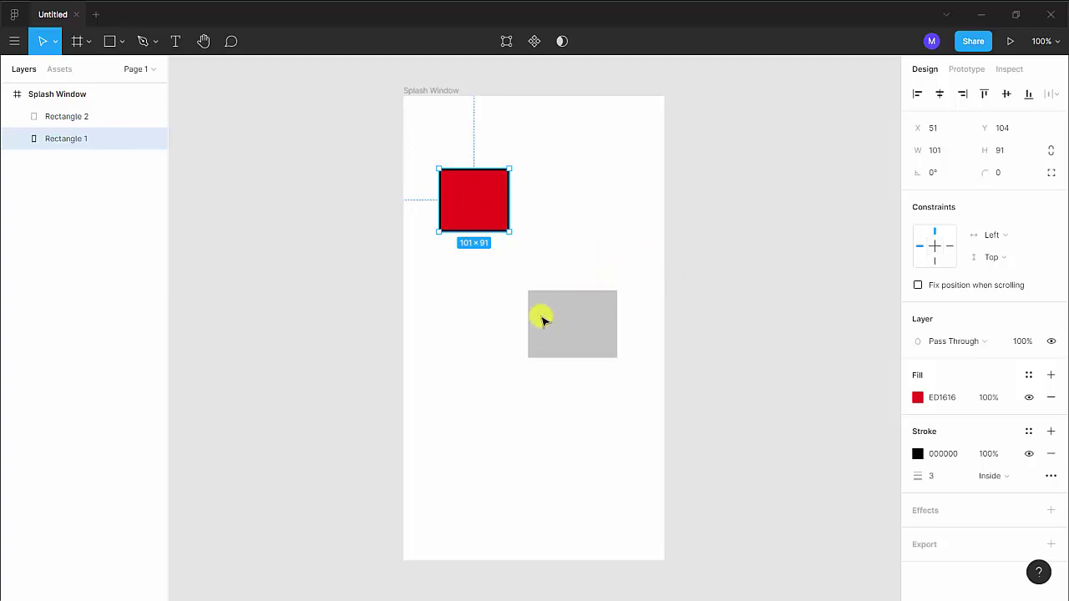
Copy the red square's red fill and black outline and paste them onto Rectangle 2 via Edit
left_click(17, 43)
mouse_move(77, 115)
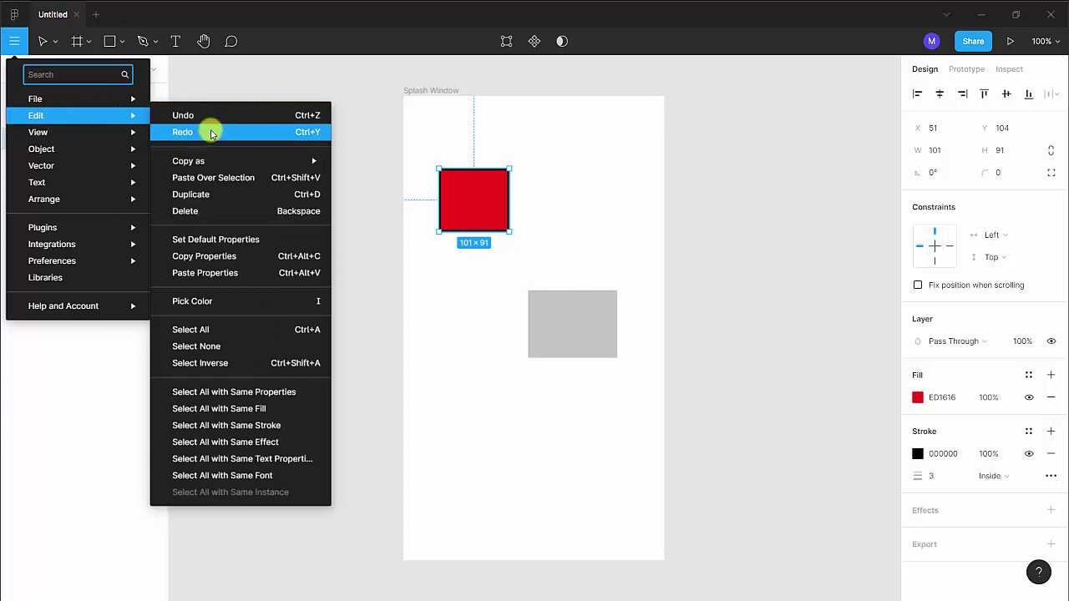
left_click(244, 259)
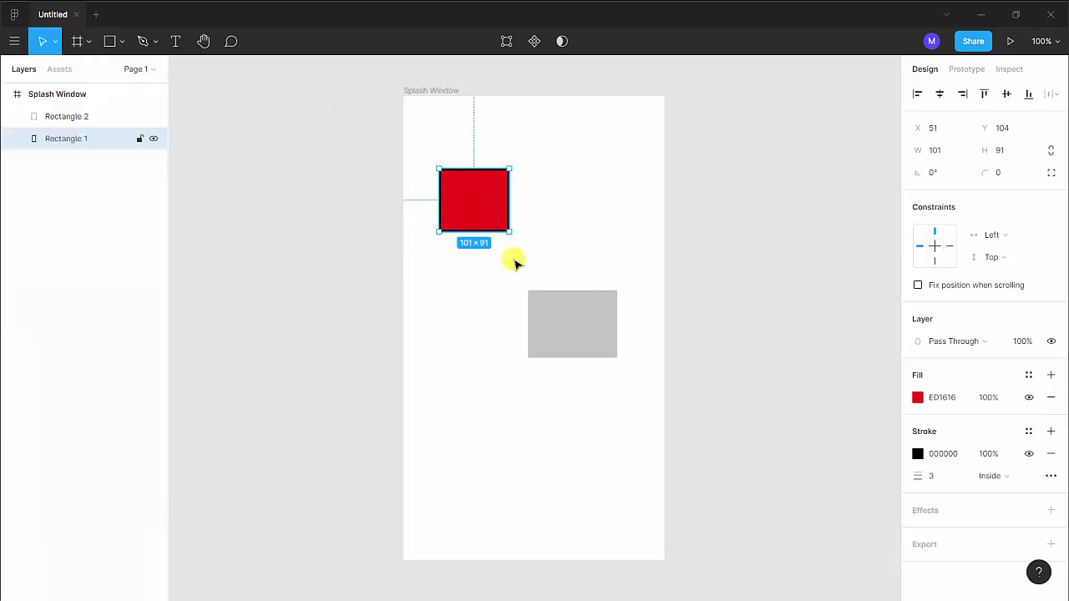
left_click(558, 326)
left_click(14, 41)
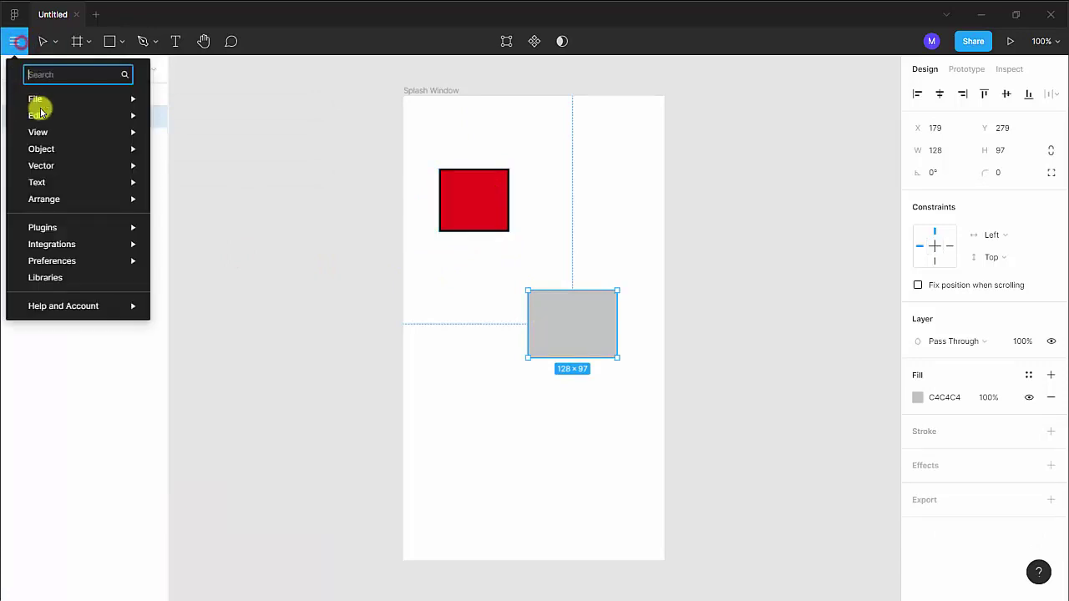
left_click(242, 273)
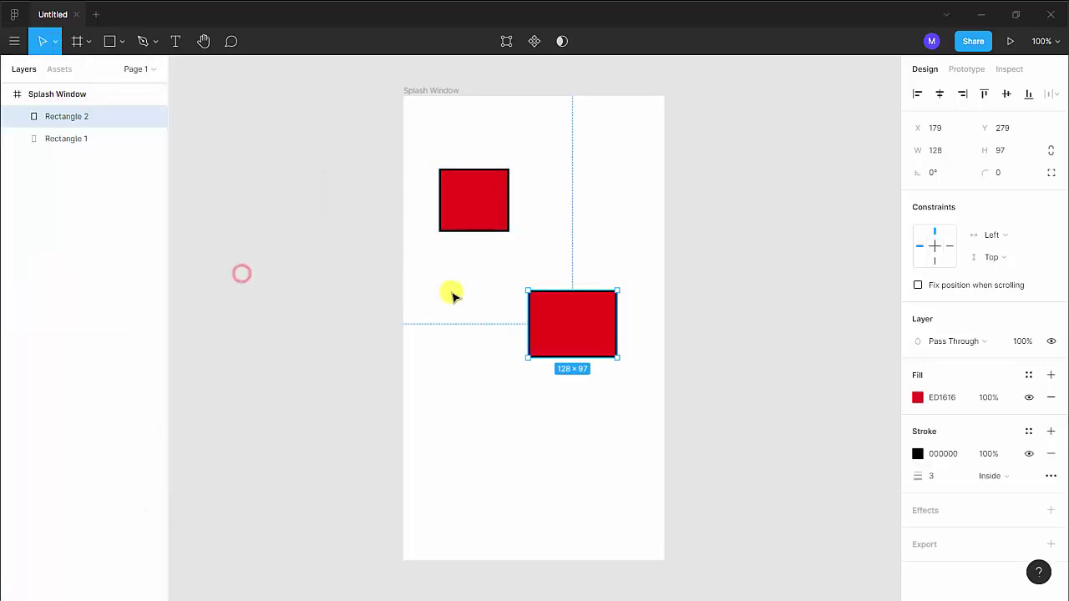
left_click(604, 277)
left_click(484, 187)
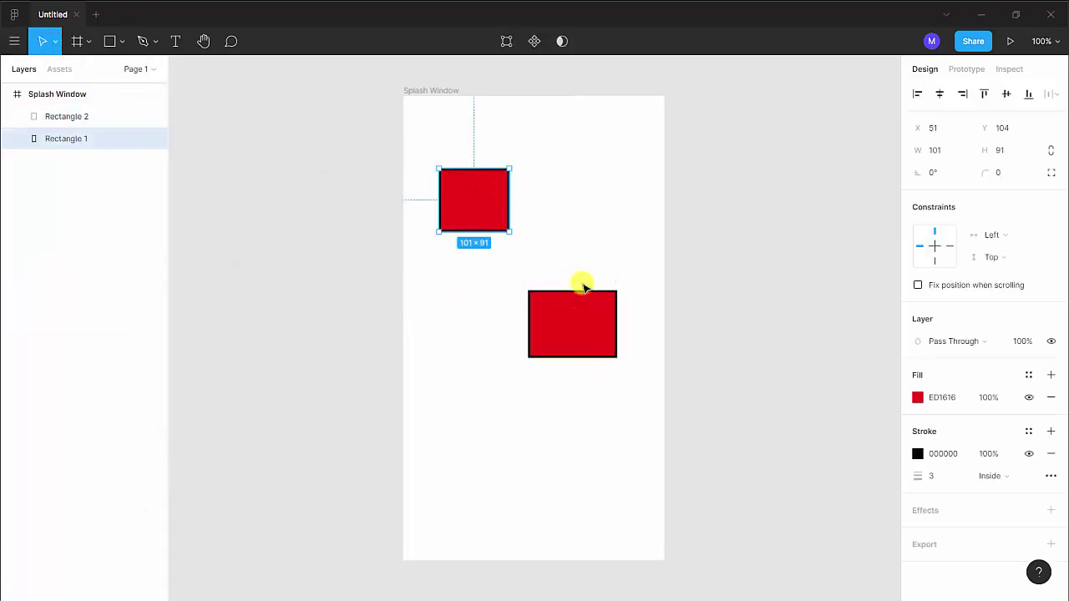
left_click(14, 41)
mouse_move(37, 115)
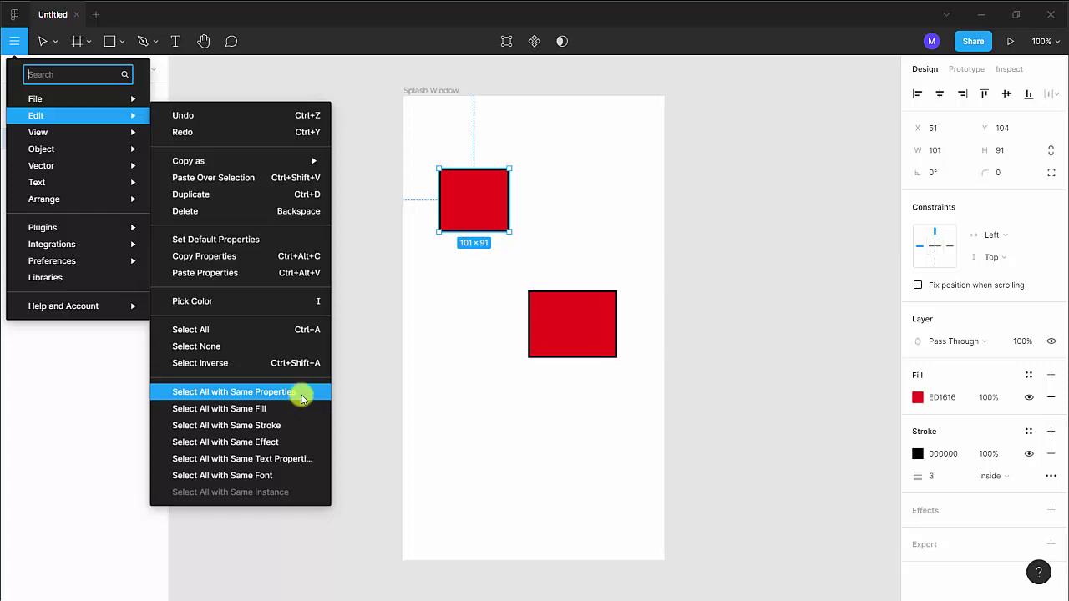
Marquee-select Rectangle 2 below the red square and delete it
left_click_drag(566, 328, 518, 293)
left_click_drag(443, 253, 602, 346)
key("Delete")
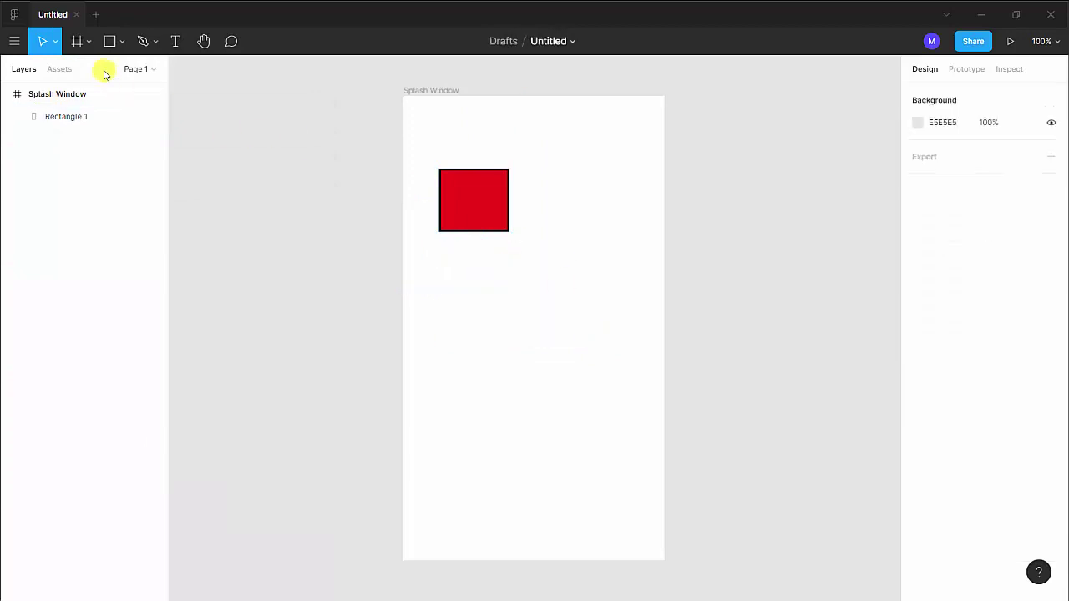
Draw a 77×68 ellipse, fill it bright green 1AFF15, and centre it on the red square
left_click(121, 42)
left_click(87, 123)
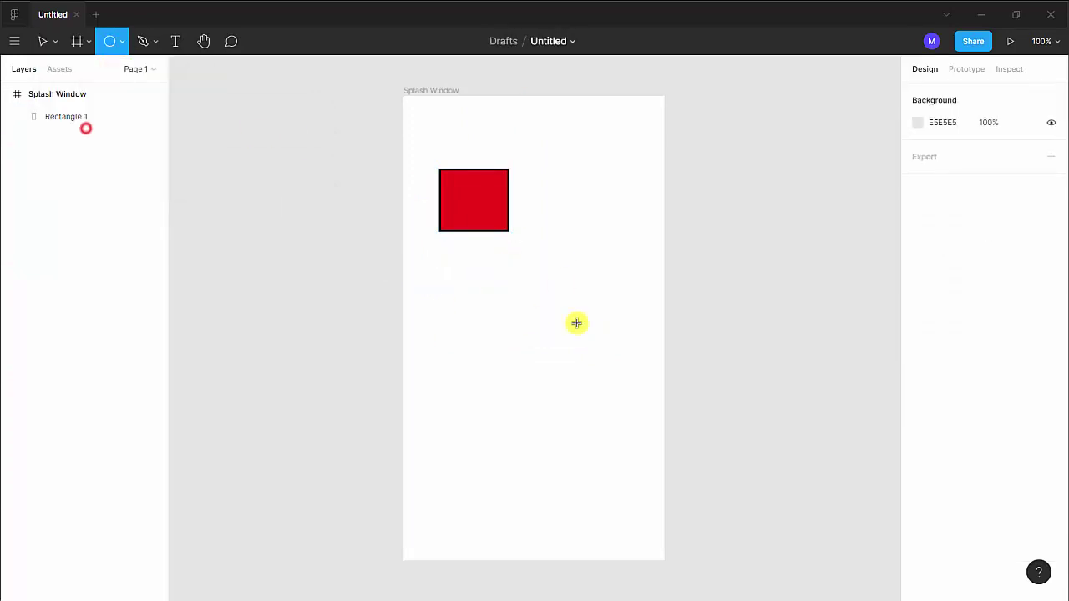
mouse_move(540, 230)
left_mouse_down()
mouse_move(585, 284)
mouse_move(594, 276)
left_mouse_up()
left_click(918, 398)
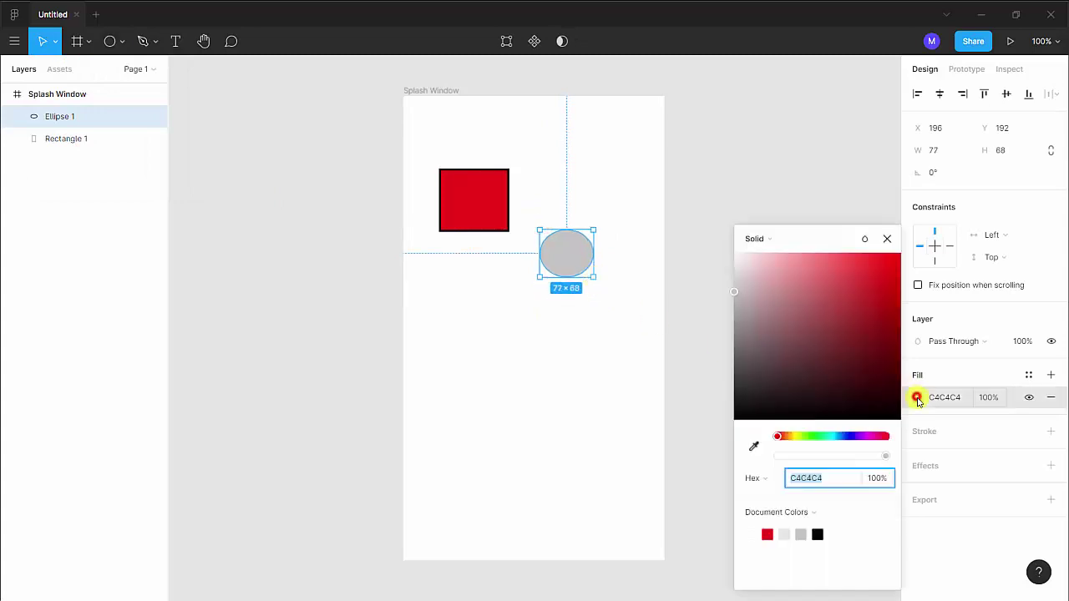
left_click(815, 438)
left_click(859, 293)
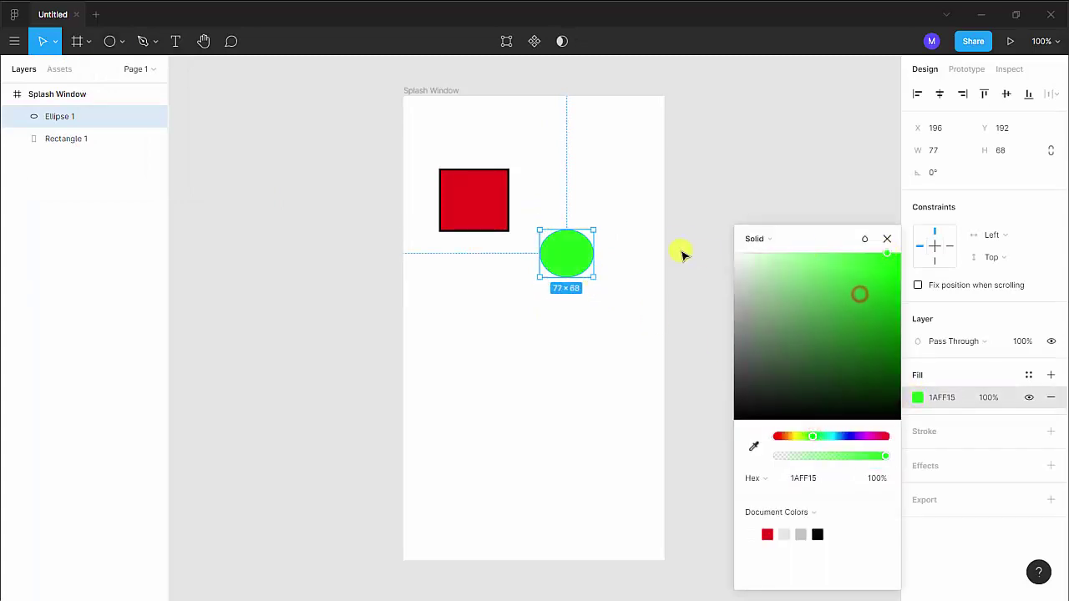
left_click(675, 202)
left_click_drag(576, 254, 485, 203)
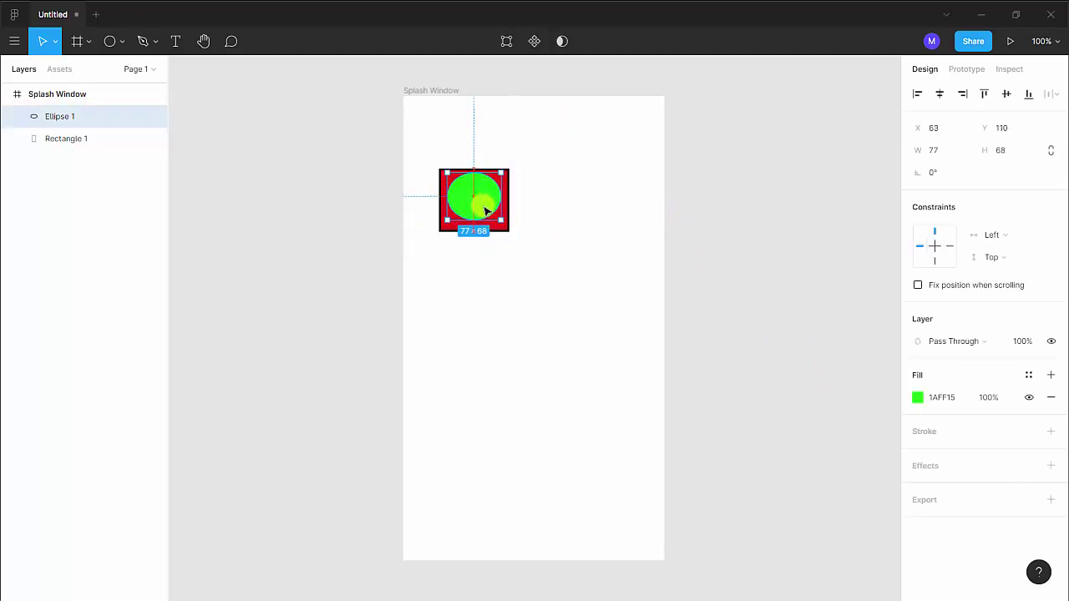
Select the red square and green ellipse together and group them as Group 1
left_click_drag(552, 148, 403, 258)
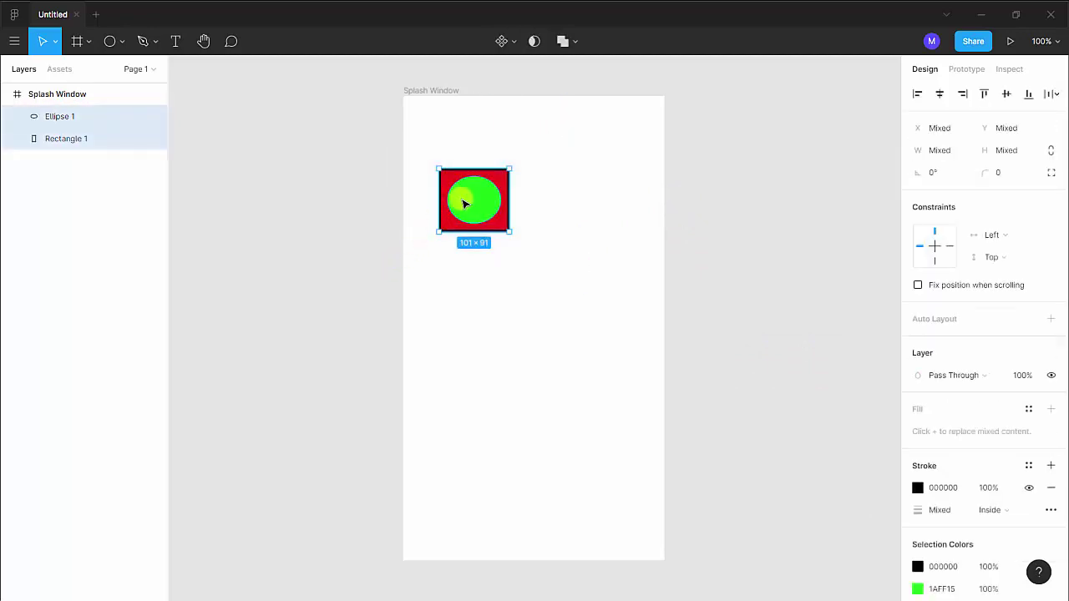
right_click(465, 199)
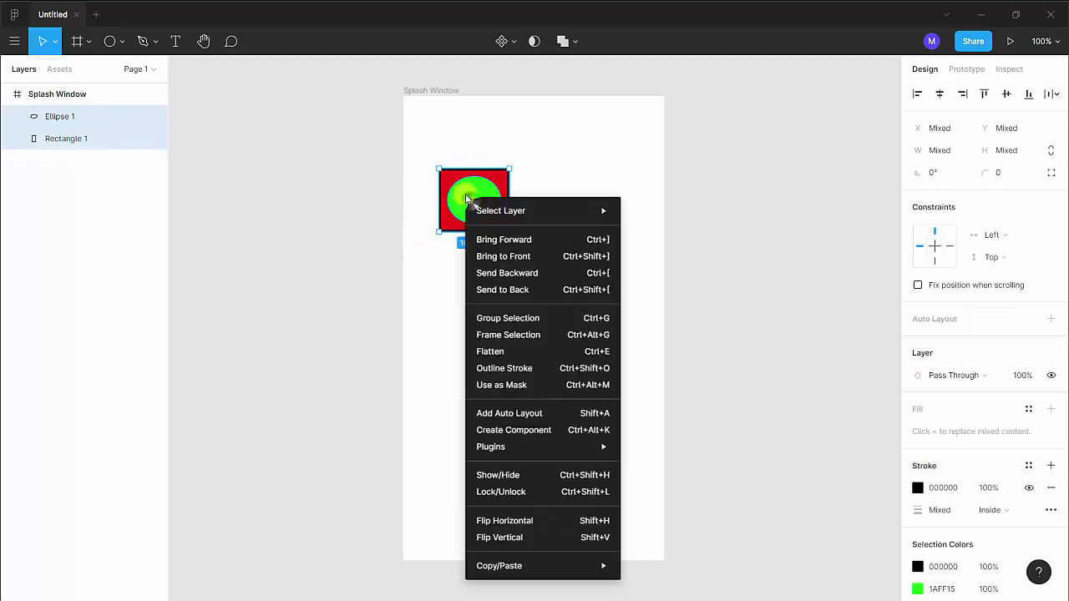
left_click(529, 318)
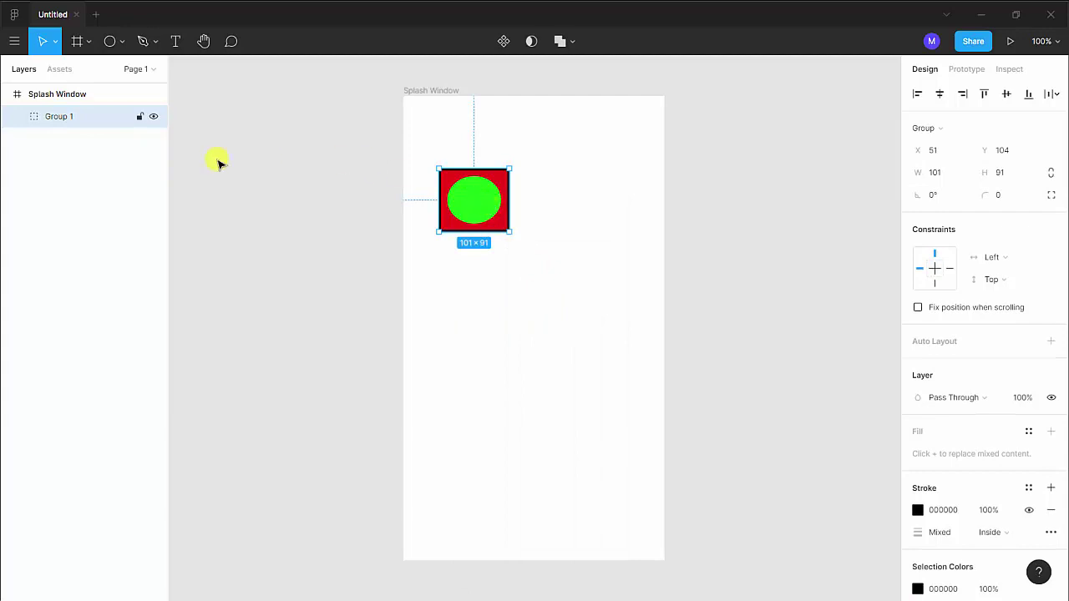
Inspect Group 1's layers, try moving it, then undo so it stays at X 51, Y 104
left_click(17, 117)
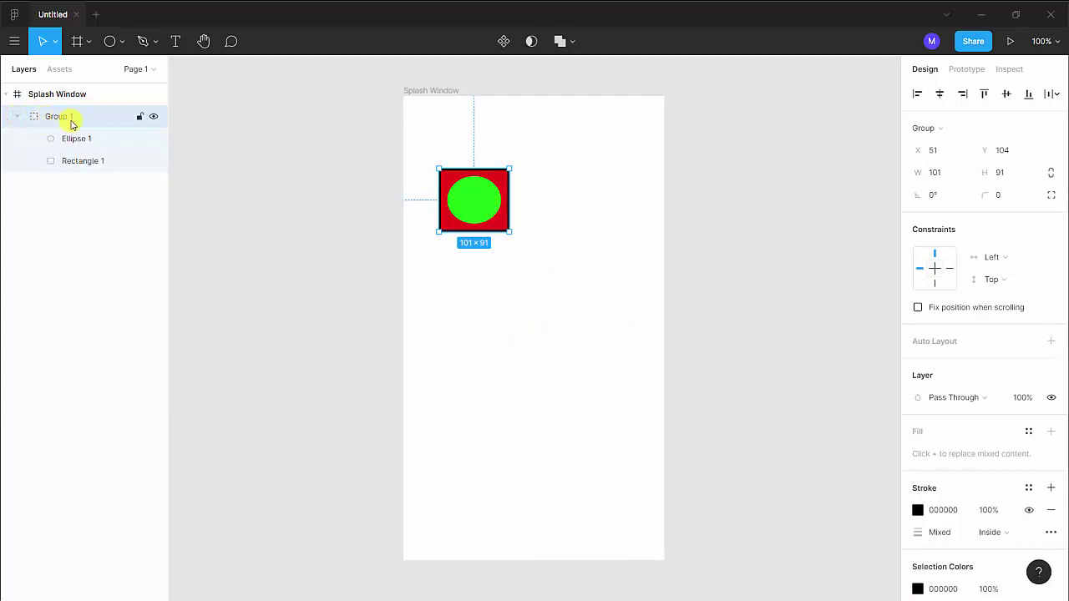
left_click(74, 143)
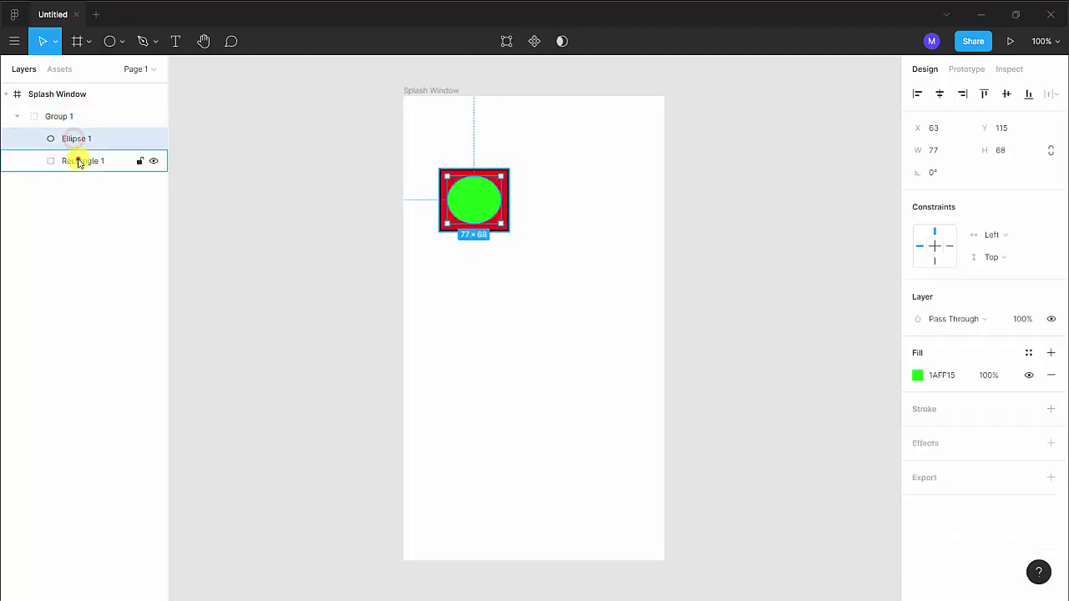
left_click(76, 160)
left_click(60, 116)
left_click_drag(480, 198, 489, 176)
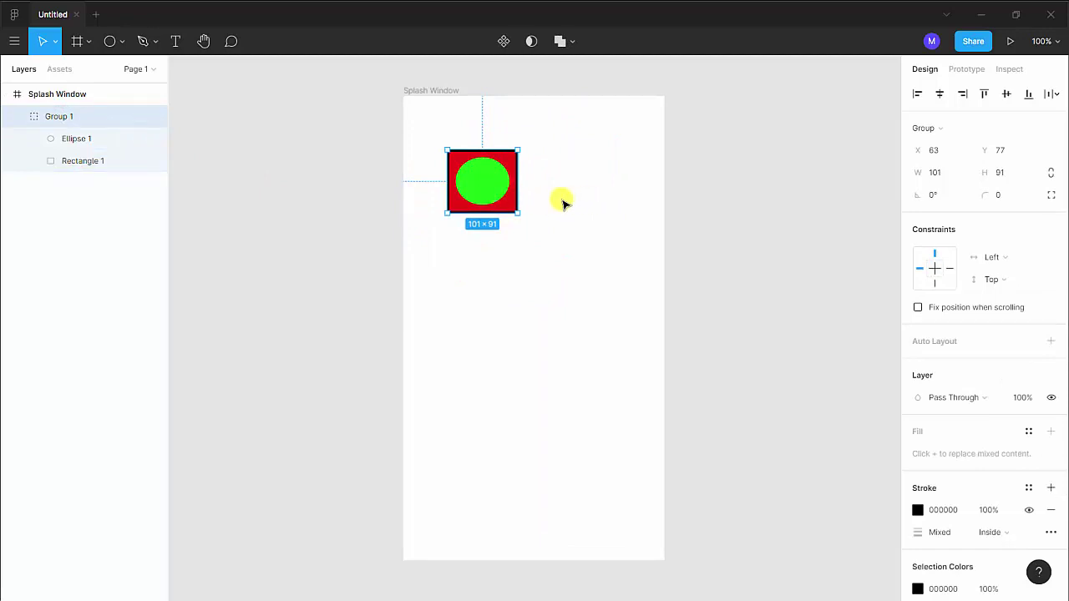
key("ctrl+z")
key("ctrl+z")
key("ctrl+z")
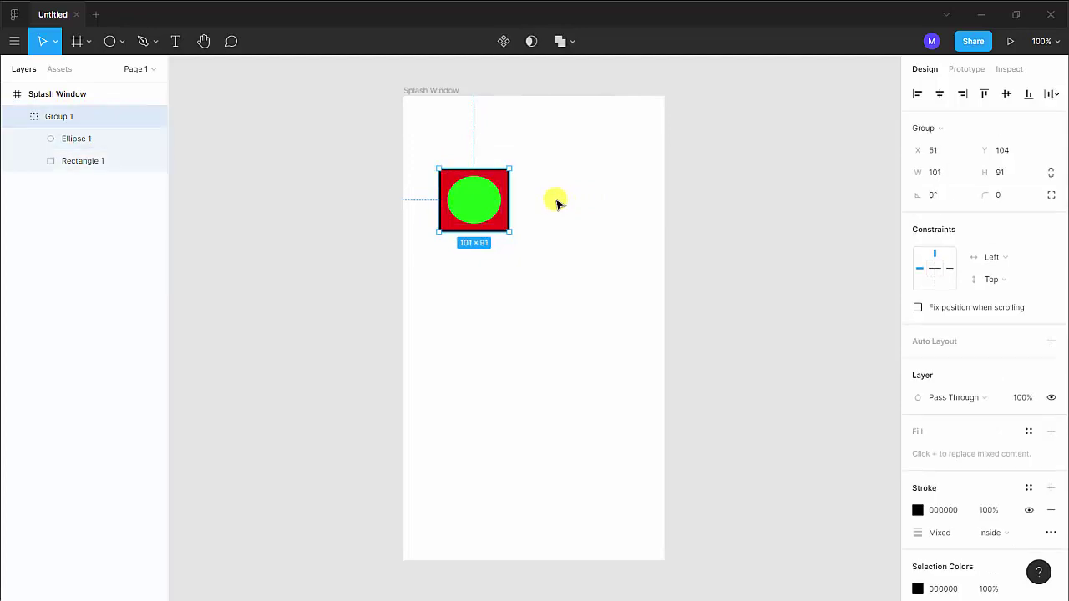
key("ctrl+z")
Wrap the red square and ellipse in Frame 1 and drag it left out of Splash Window
right_click(482, 204)
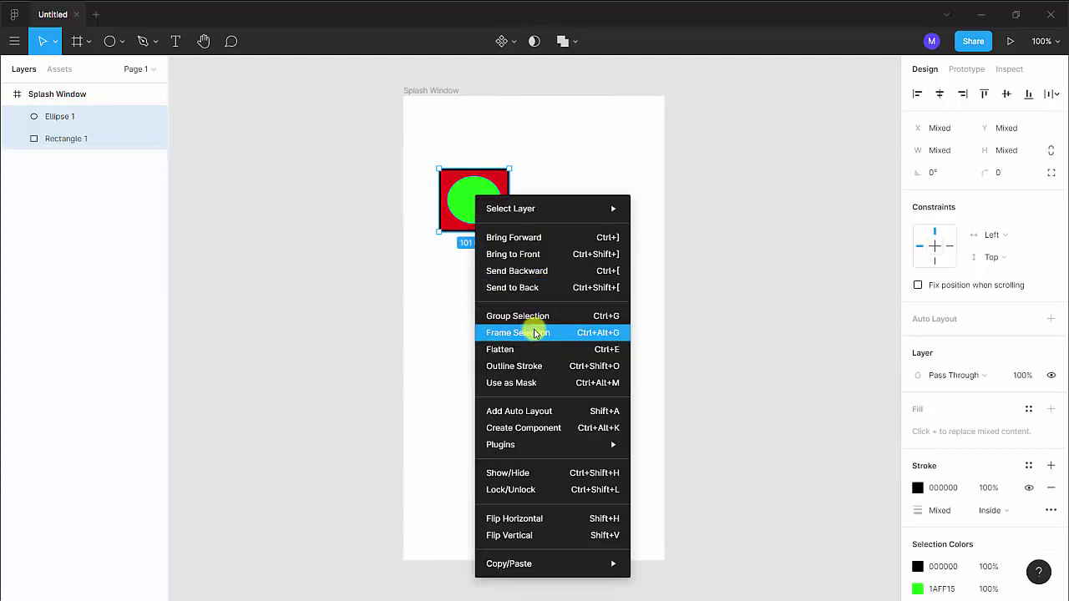
left_click(537, 333)
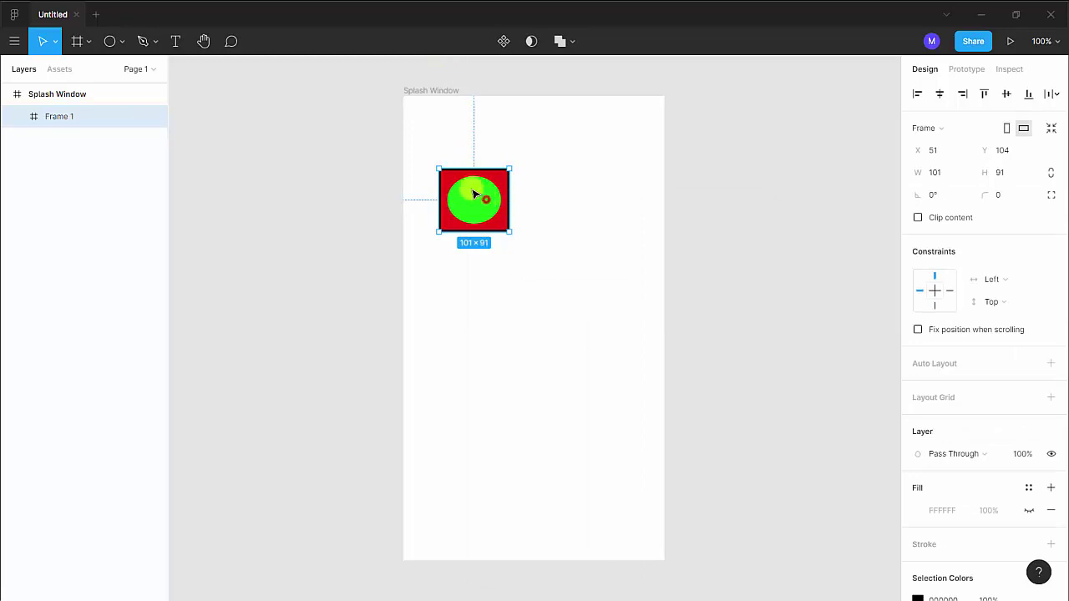
mouse_move(486, 199)
left_mouse_down()
mouse_move(323, 202)
mouse_move(390, 182)
mouse_move(325, 204)
left_mouse_up()
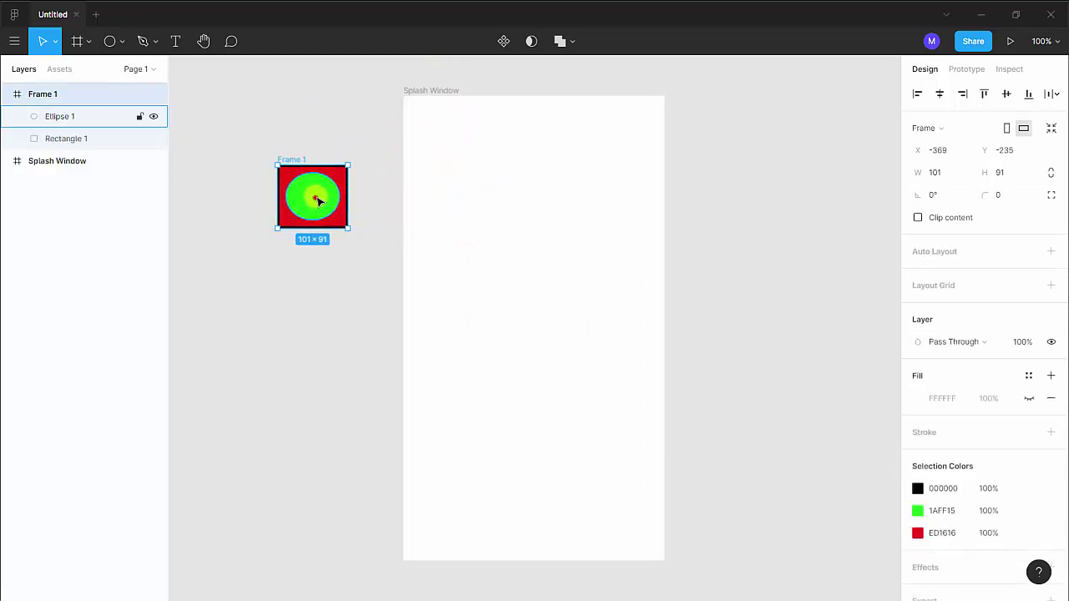
left_click(509, 172)
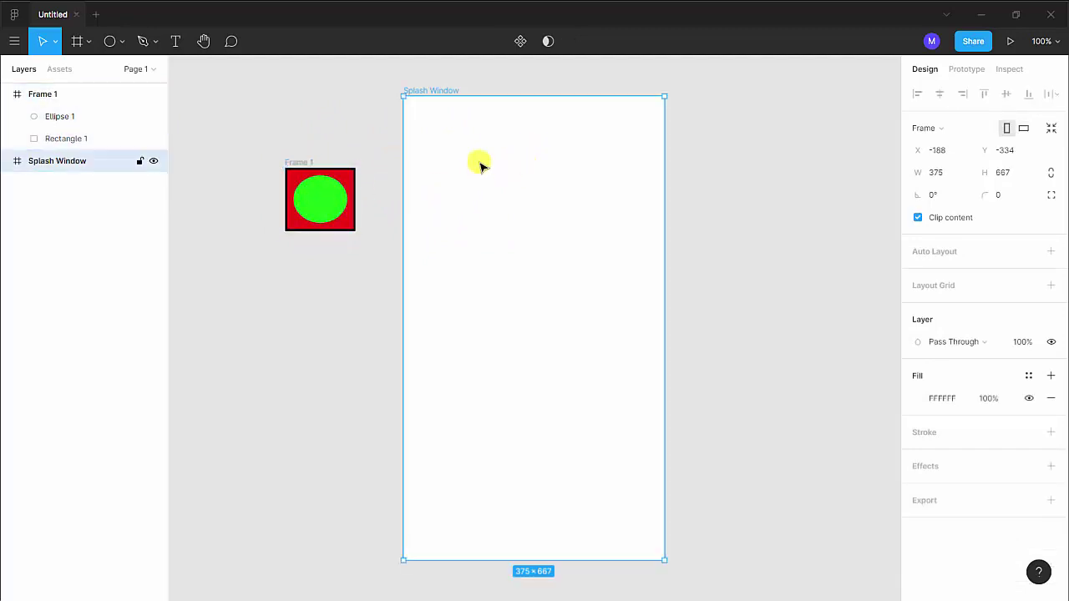
left_click(316, 219)
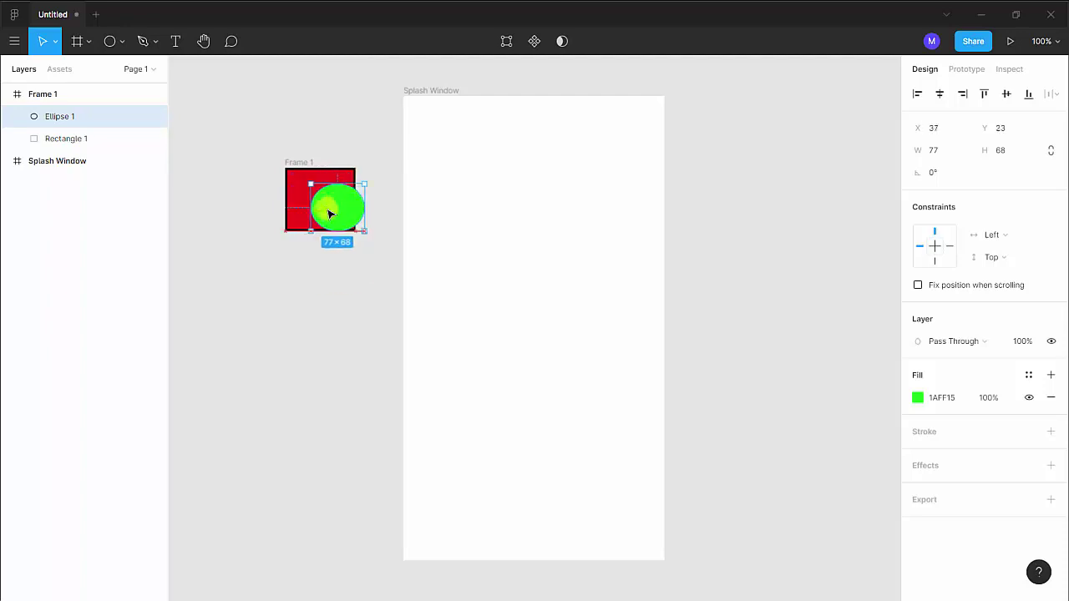
left_click_drag(322, 219, 326, 205)
Move Frame 1 back into Splash Window, then undo until the shapes sit there unframed
left_click(354, 232)
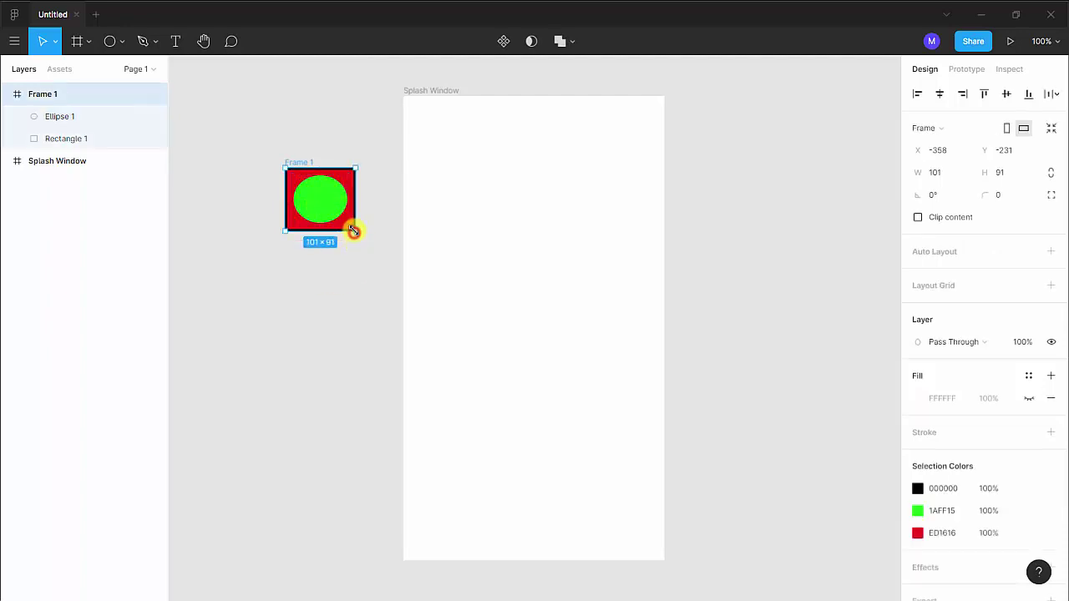
mouse_move(343, 227)
left_mouse_down()
mouse_move(525, 252)
mouse_move(495, 247)
left_mouse_up()
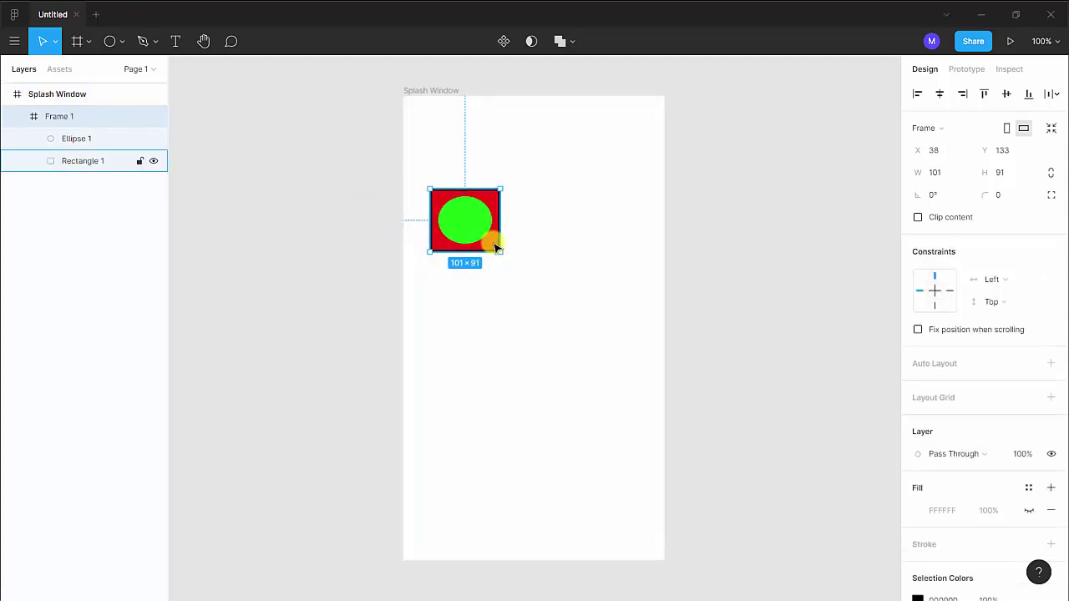
key("ctrl+z")
left_click(462, 224)
key("ctrl+z")
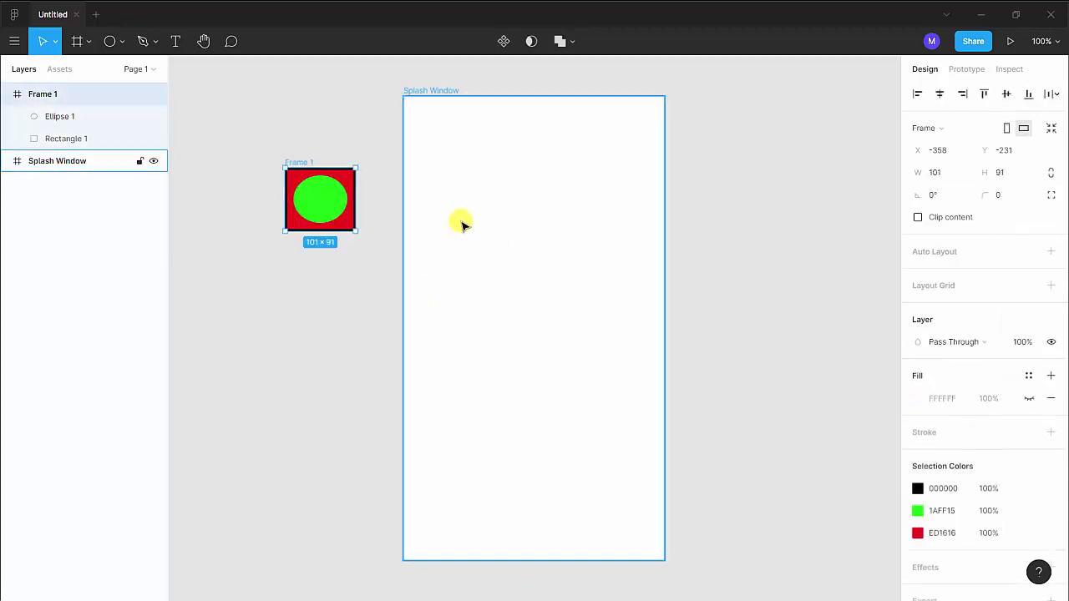
key("ctrl+z")
key("ctrl+z")
key("ctrl+z")
key("ctrl+z")
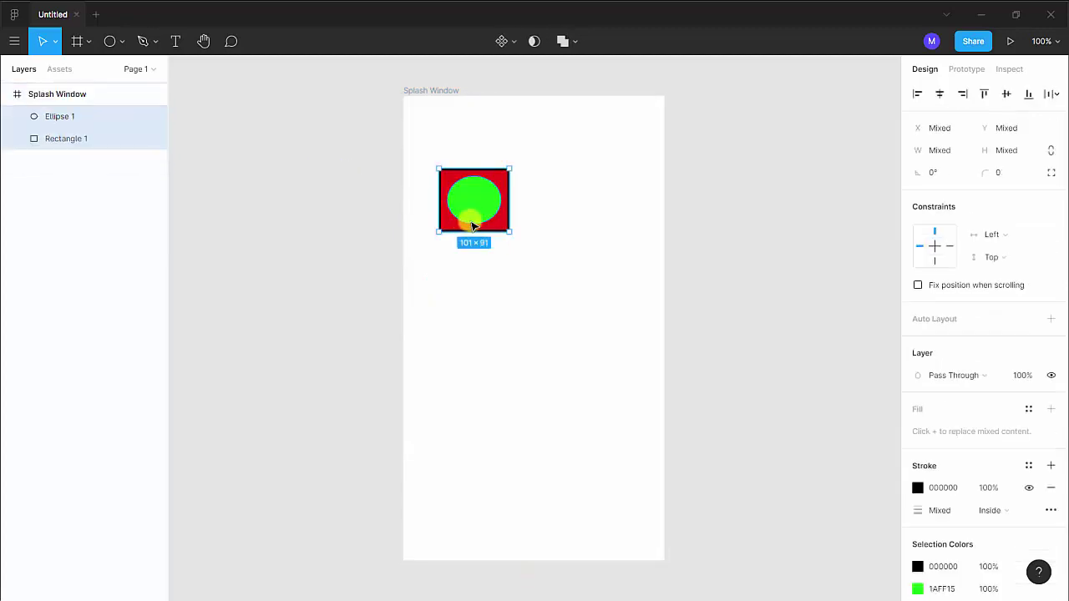
Select the square and ellipse together and create Component 1 from them
left_click(470, 220)
left_click(527, 202)
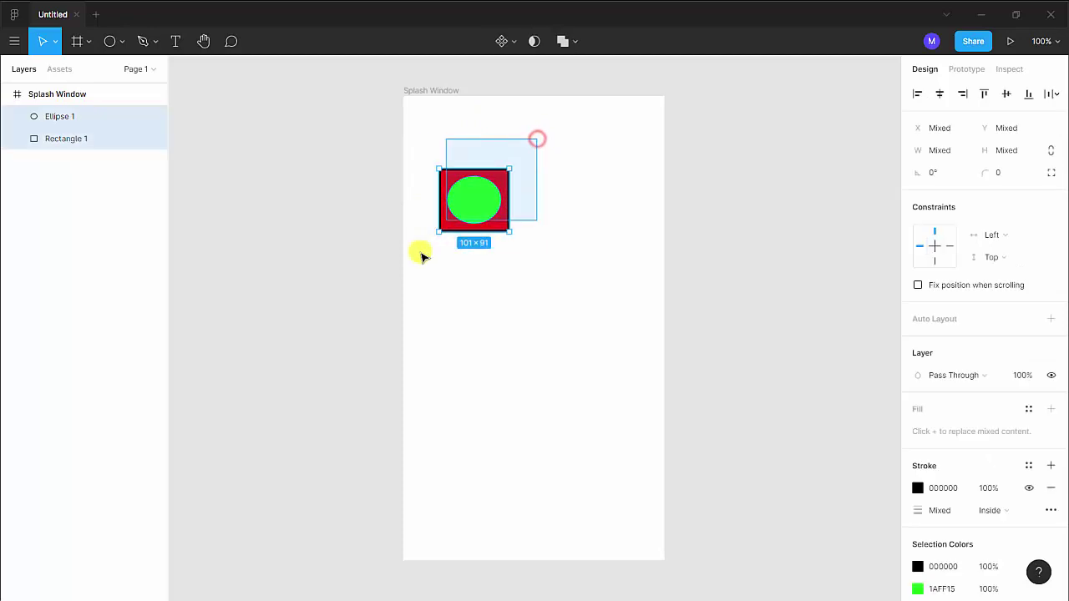
left_click_drag(538, 142, 408, 269)
right_click(477, 194)
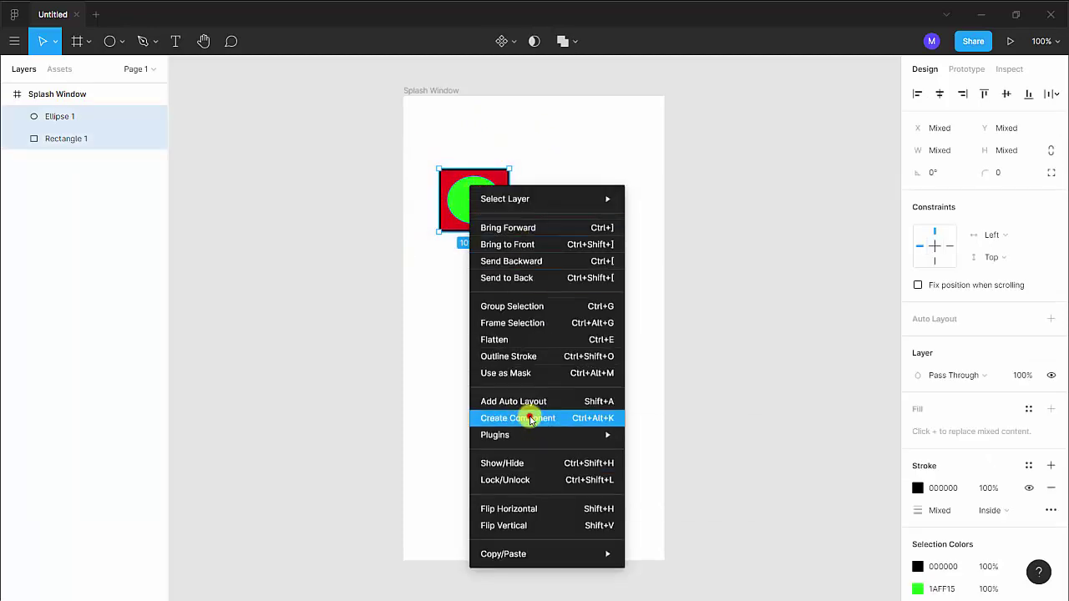
left_click(530, 419)
mouse_move(477, 203)
left_mouse_down()
mouse_move(326, 209)
mouse_move(336, 196)
mouse_move(479, 200)
left_mouse_up()
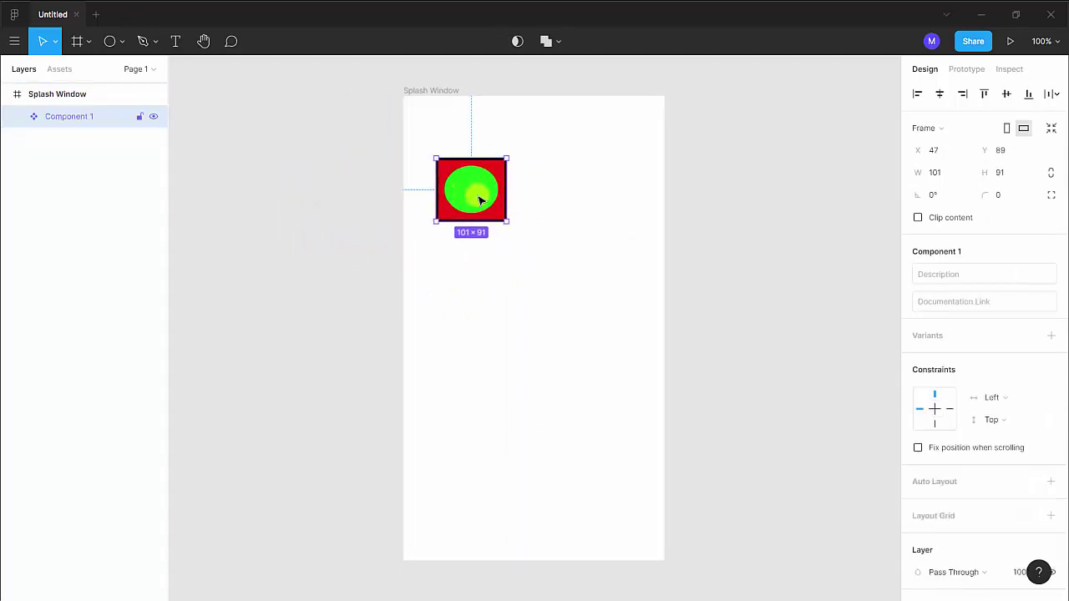
Paste two copies of Component 1, placing one below it and one to its right
key("ctrl+v")
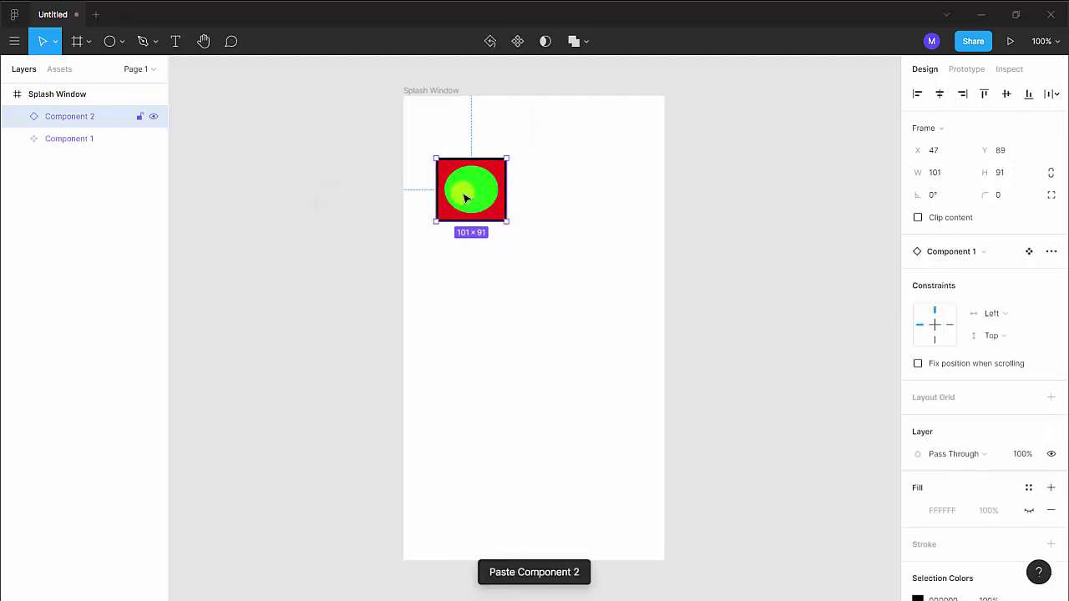
left_click_drag(483, 206, 472, 288)
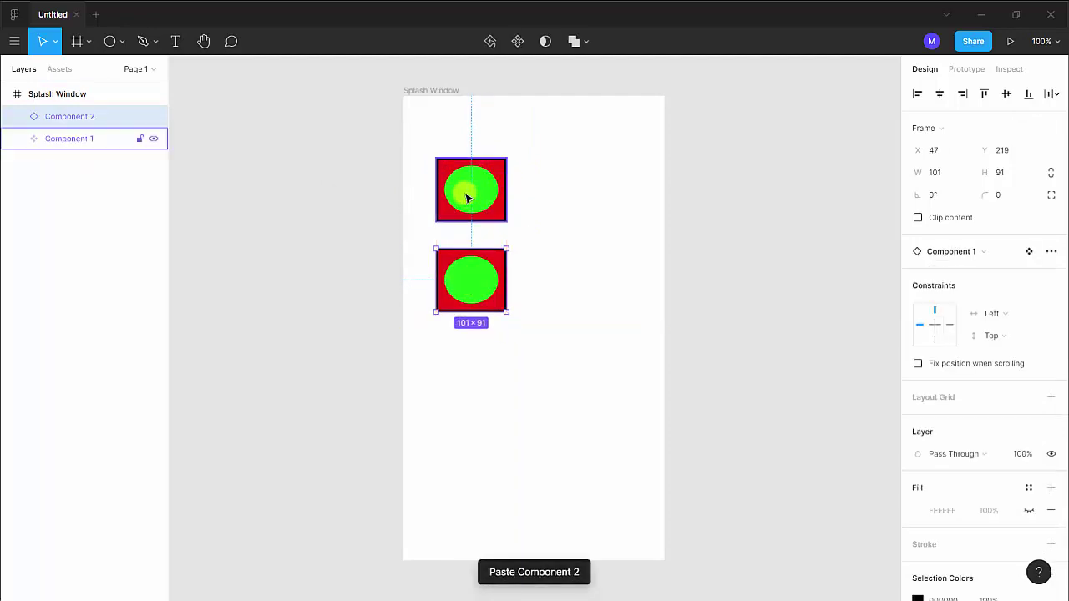
left_click(468, 190)
key("ctrl+v")
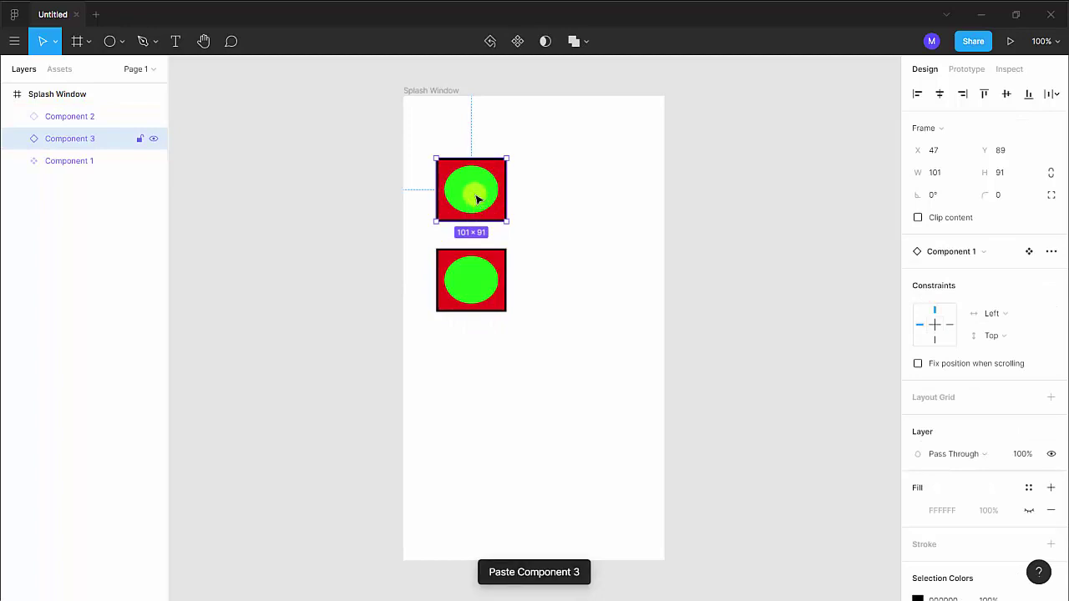
left_click_drag(477, 192, 600, 251)
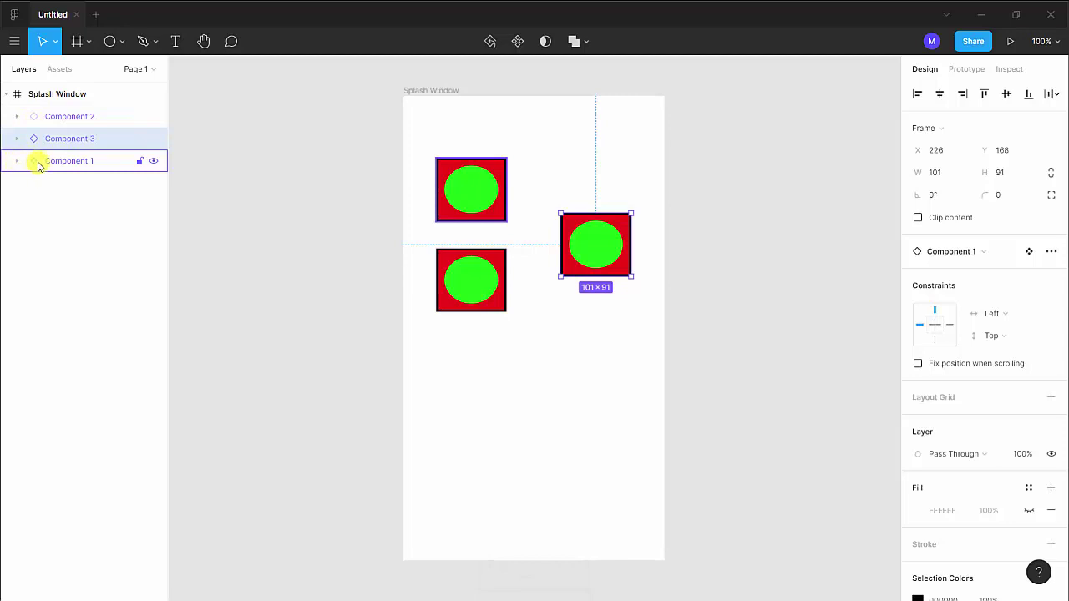
Narrow the green ellipse inside Component 1 to 43×68 so both copies update
left_click(38, 164)
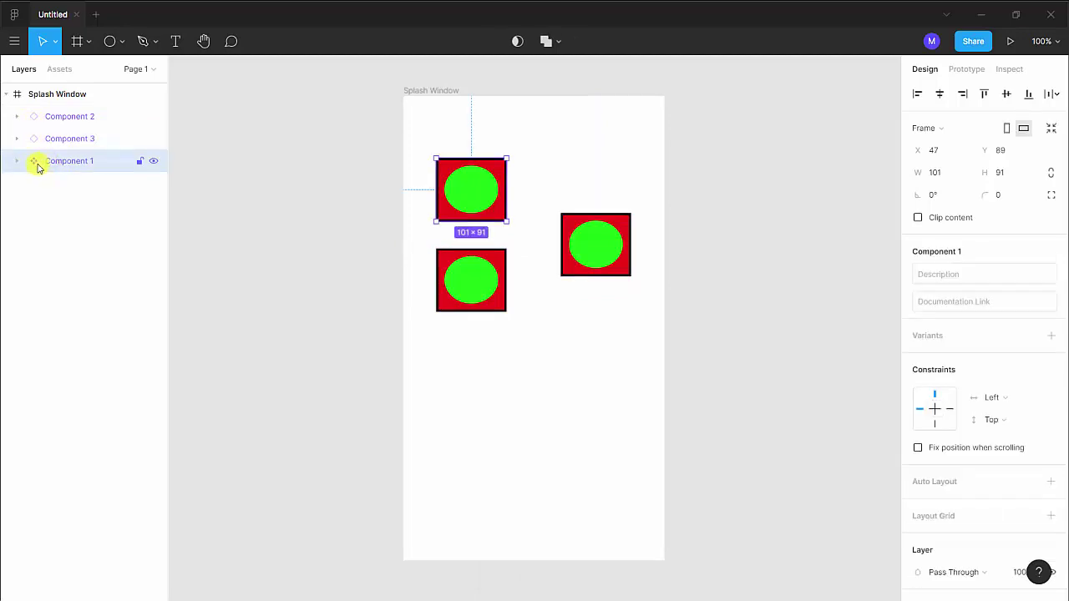
left_click(53, 139)
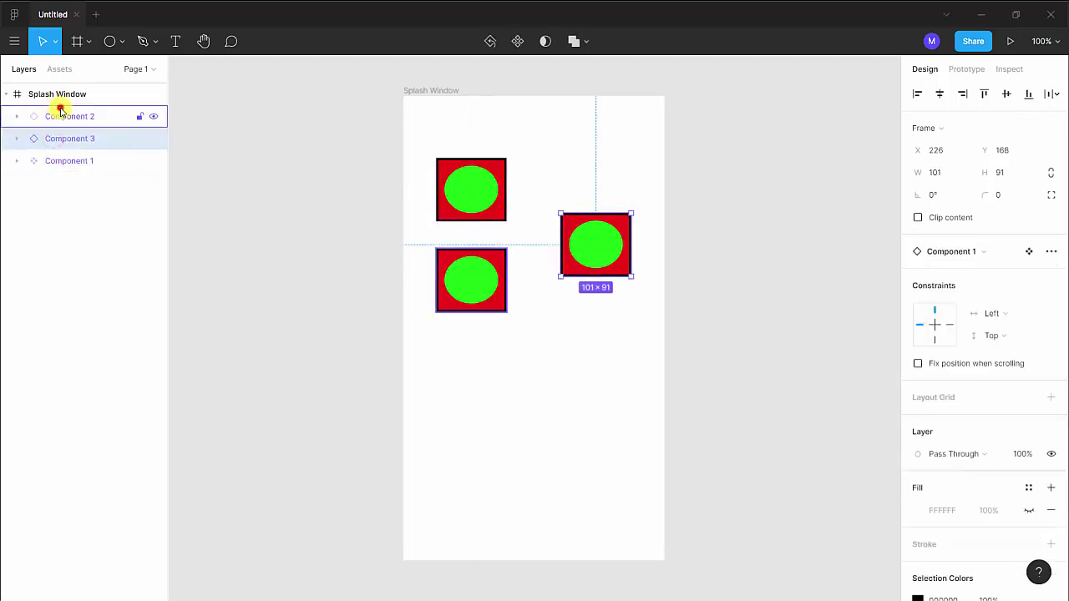
left_click(59, 115)
left_click(59, 159)
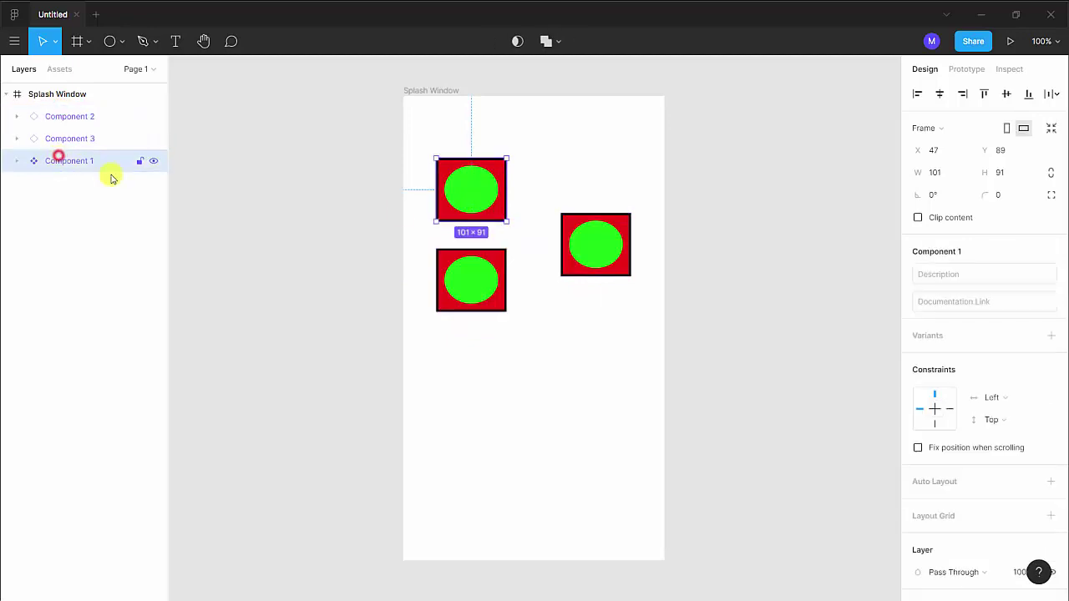
double_click(472, 191)
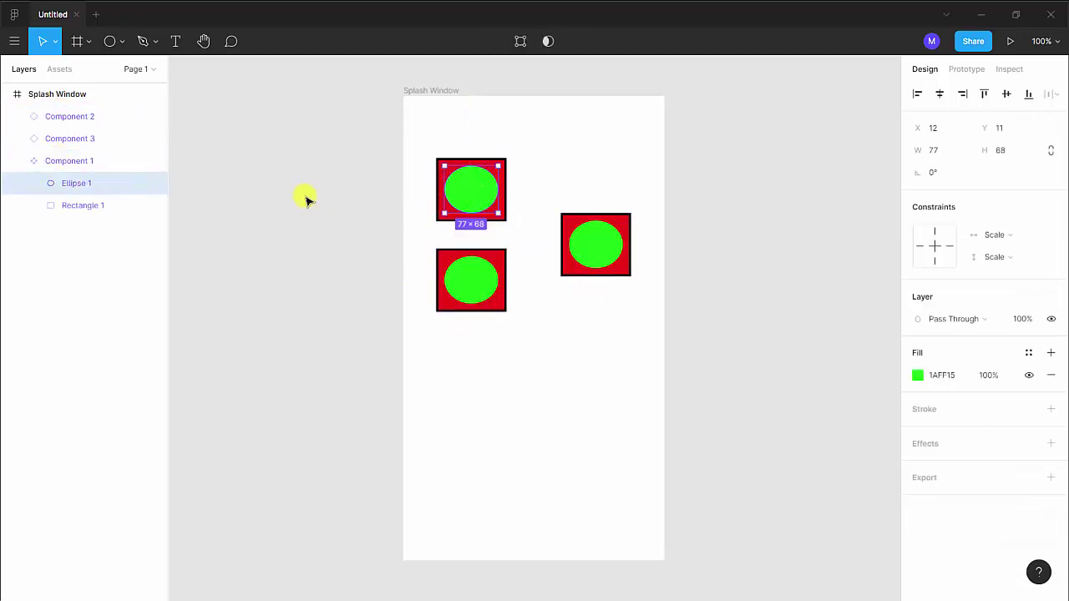
mouse_move(499, 213)
left_mouse_down()
mouse_move(472, 209)
mouse_move(485, 210)
mouse_move(499, 186)
mouse_move(499, 214)
left_mouse_up()
key("Escape")
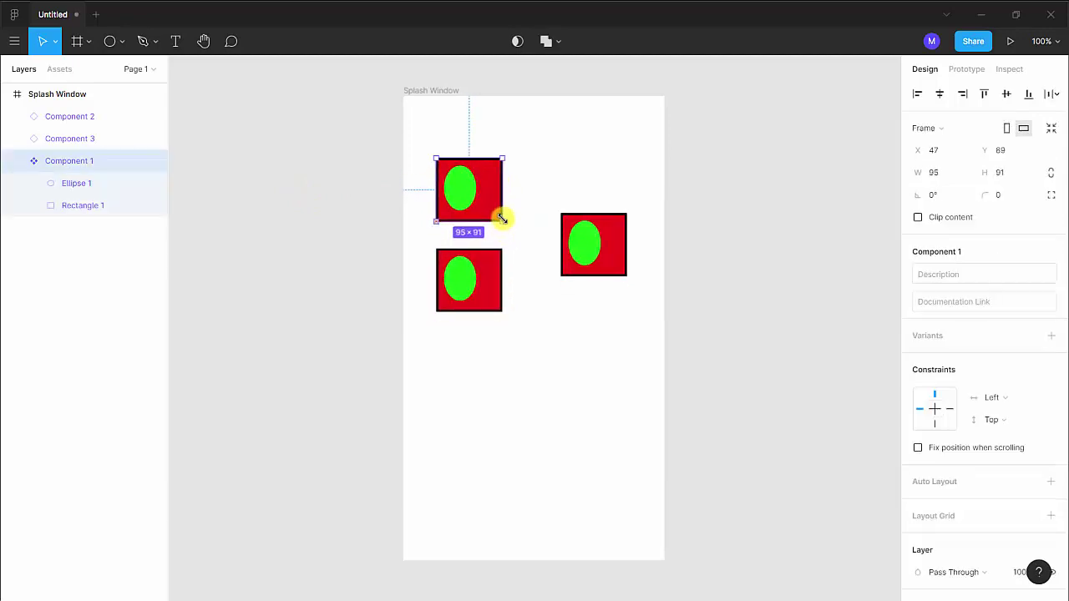